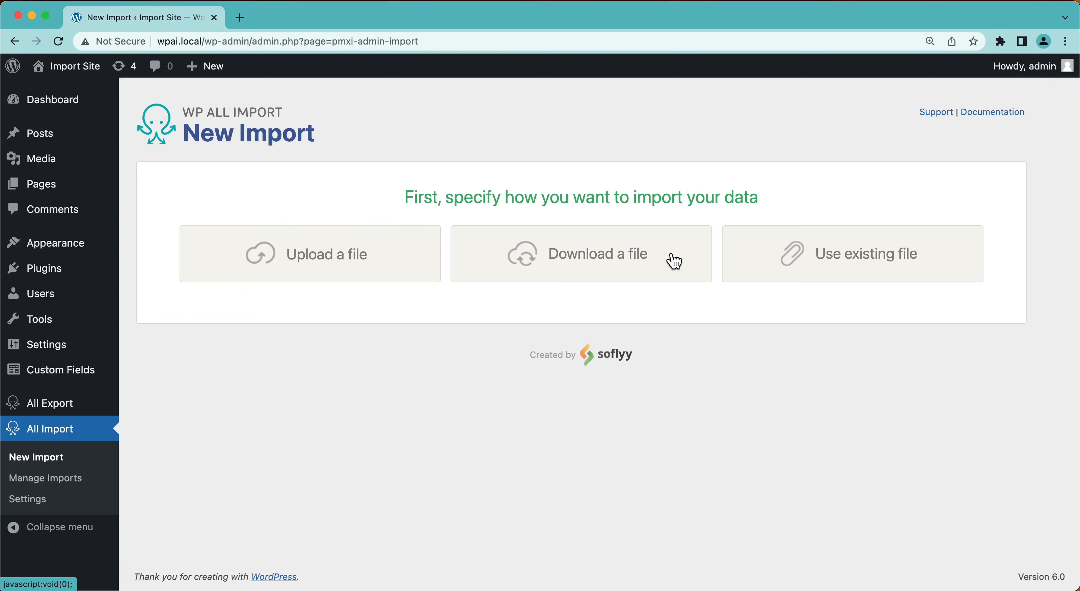
Step: Preview the columns of User Import.csv and upload it as the import file
{"action": "left_click", "coordinate": [407, 254]}
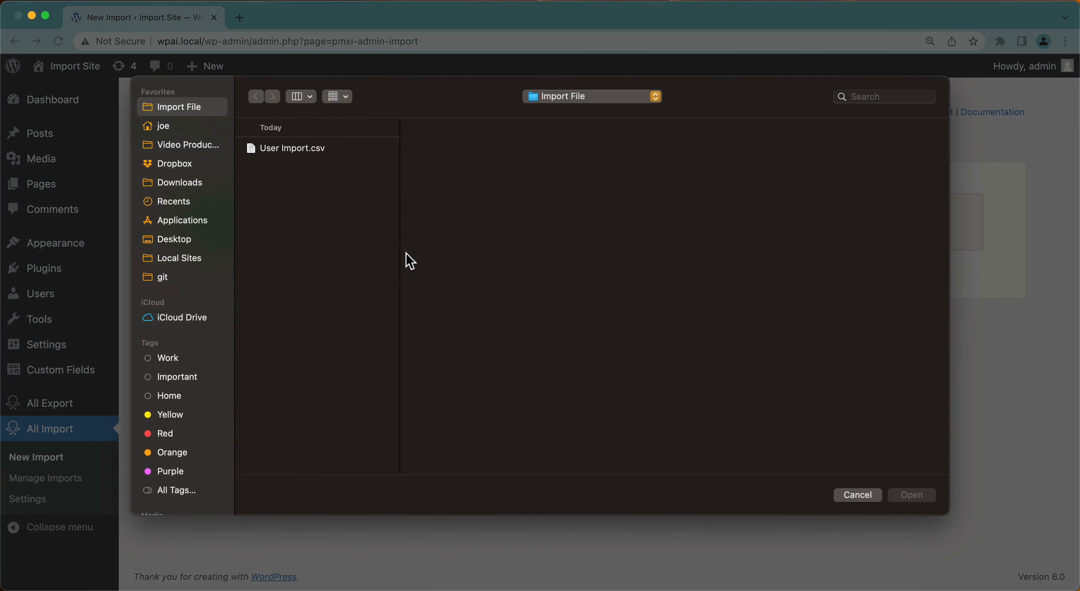
{"action": "left_click", "coordinate": [296, 158]}
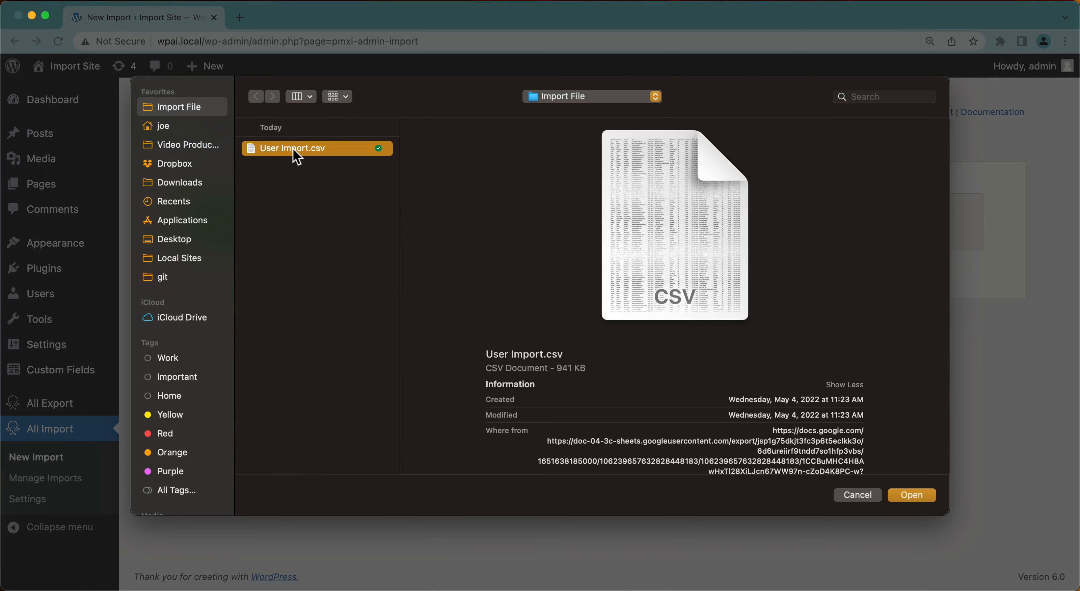
{"action": "key", "text": "space"}
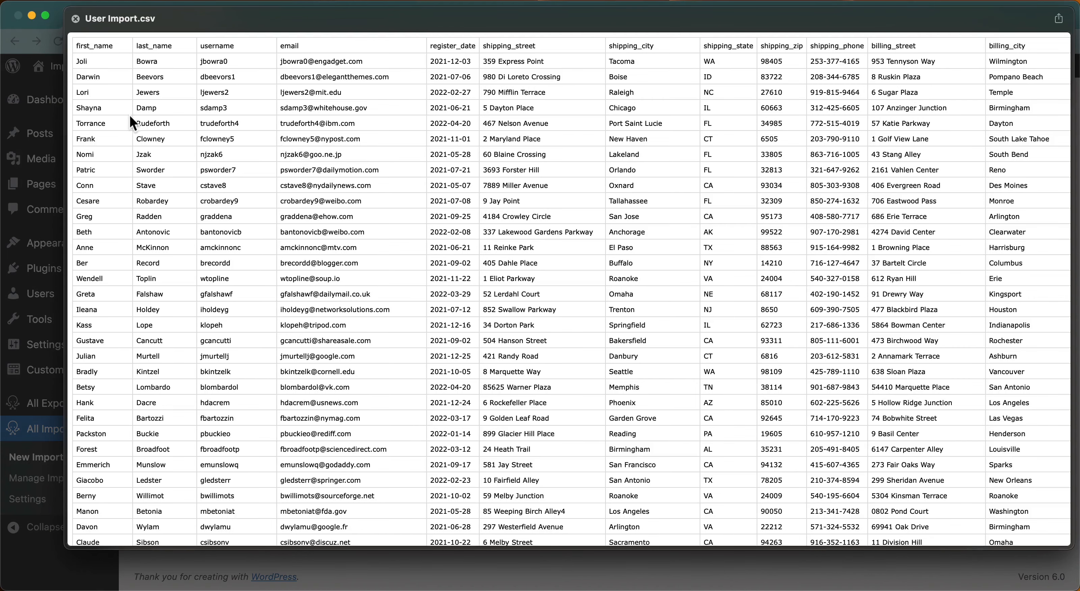
{"action": "scroll", "coordinate": [337, 110], "scroll_direction": "right", "scroll_amount": 5}
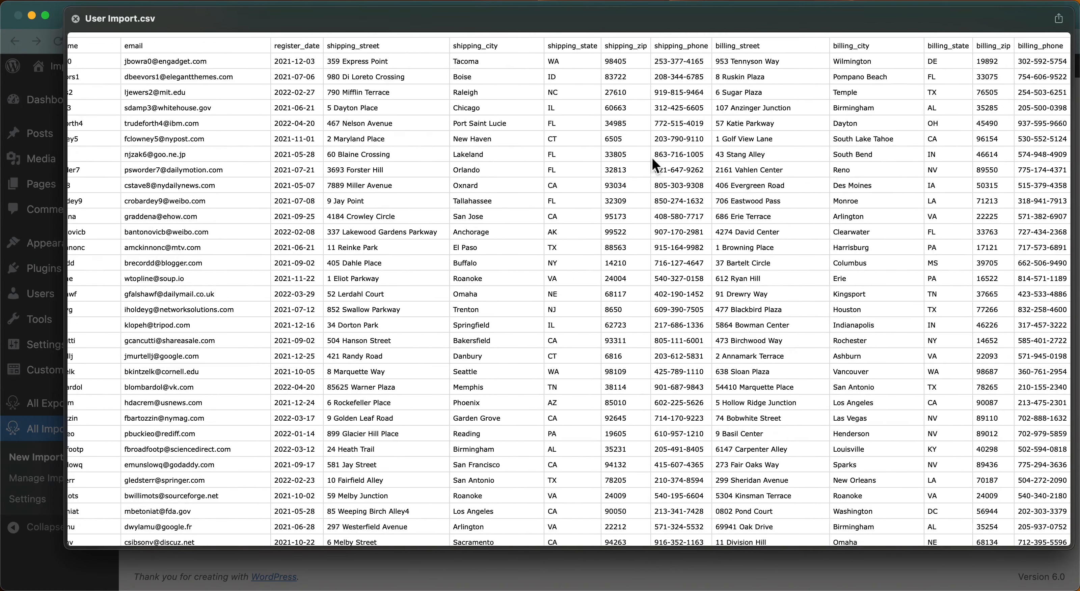
{"action": "key", "text": "space"}
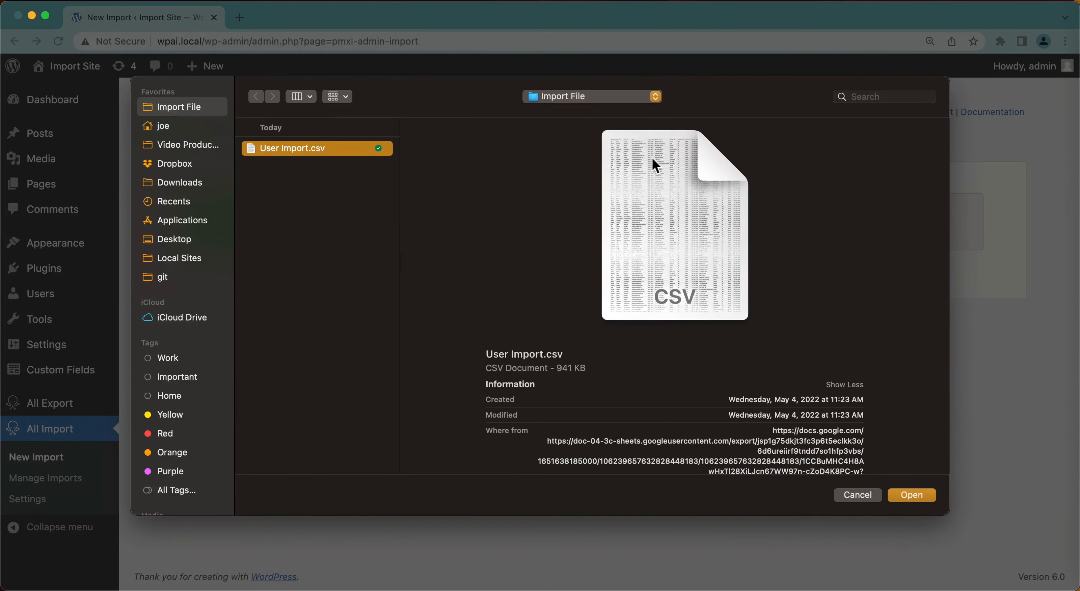
{"action": "left_click", "coordinate": [912, 495]}
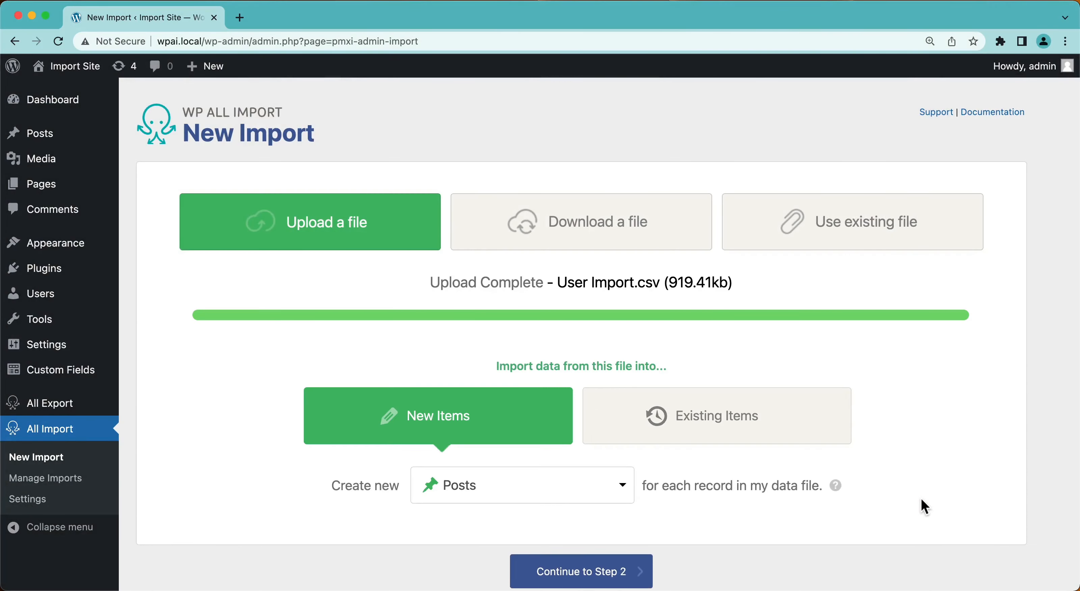
Step: Set the import to create new Users for each record and continue to the import file review
{"action": "scroll", "coordinate": [925, 507], "scroll_direction": "down", "scroll_amount": 3}
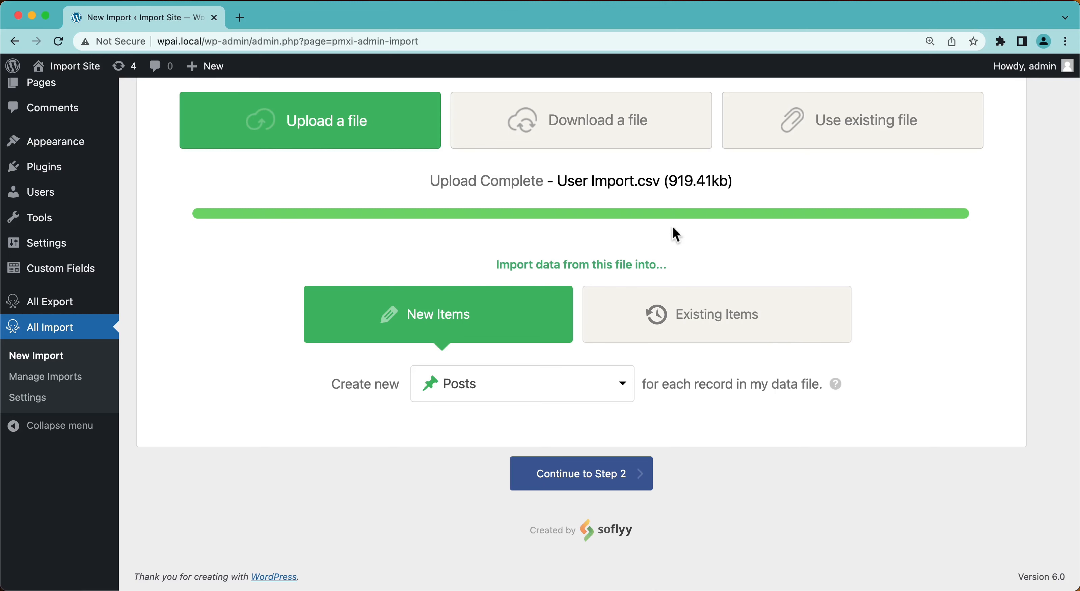
{"action": "left_click", "coordinate": [482, 396]}
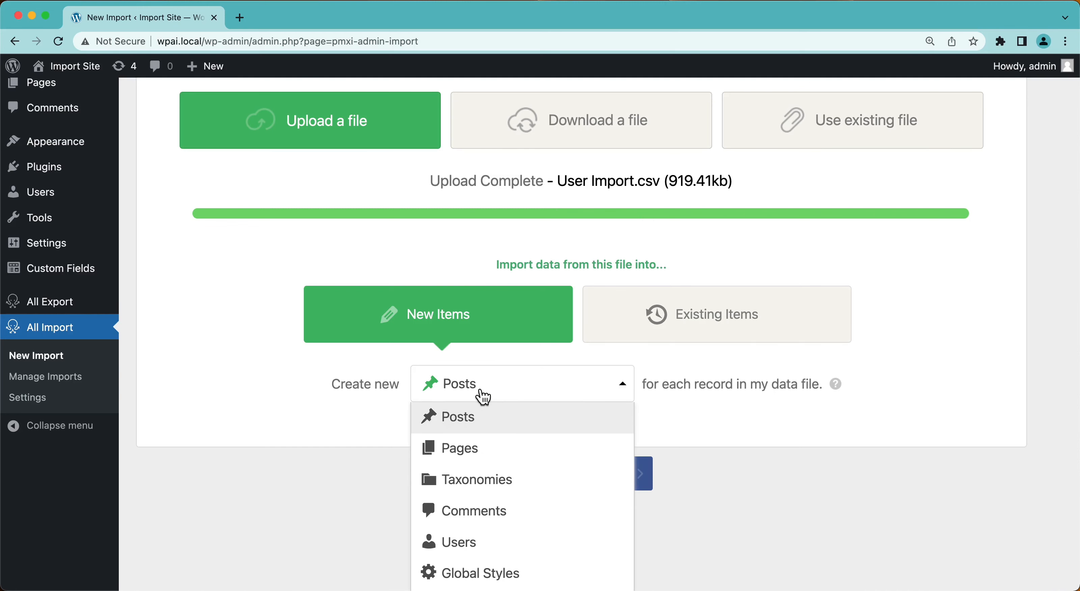
{"action": "scroll", "coordinate": [513, 480], "scroll_direction": "down", "scroll_amount": 3}
{"action": "left_click", "coordinate": [480, 466]}
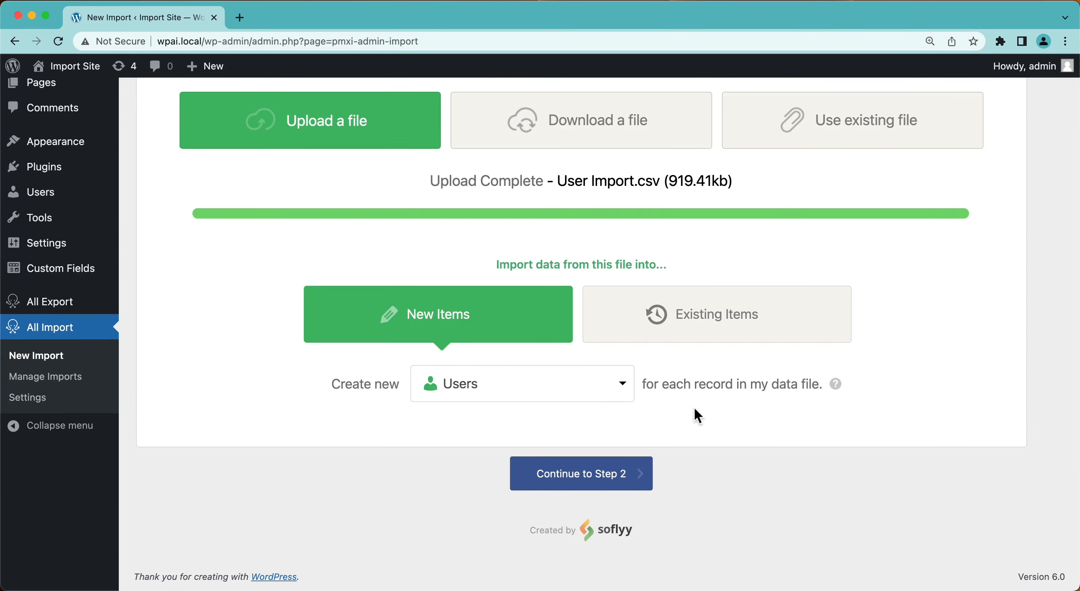
{"action": "left_click", "coordinate": [594, 485]}
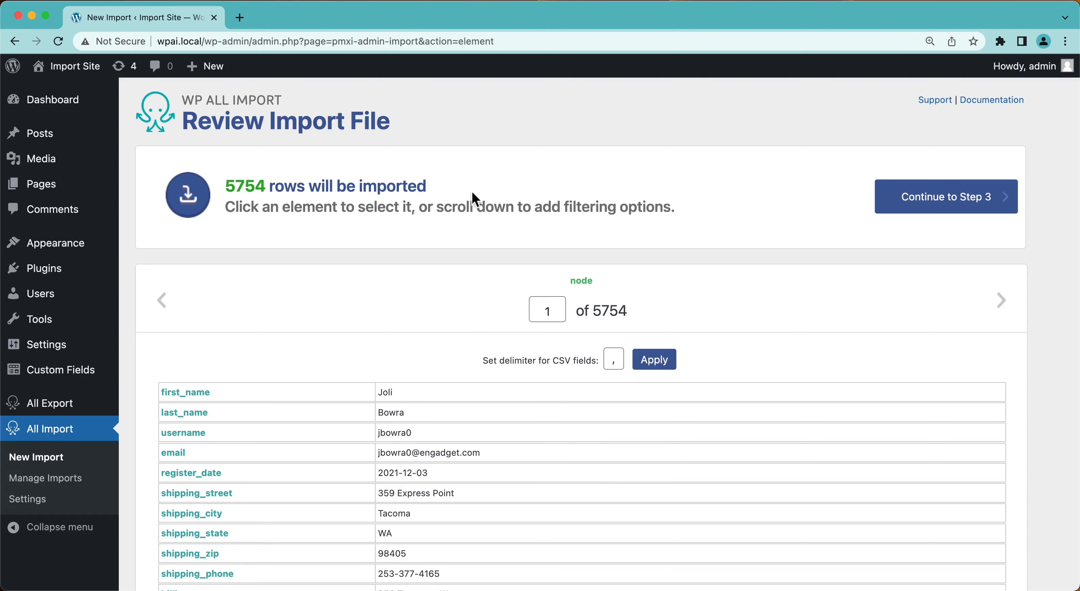
Step: Add a filtering rule that requires billing_state[1] to equal CA
{"action": "scroll", "coordinate": [1057, 315], "scroll_direction": "down", "scroll_amount": 5}
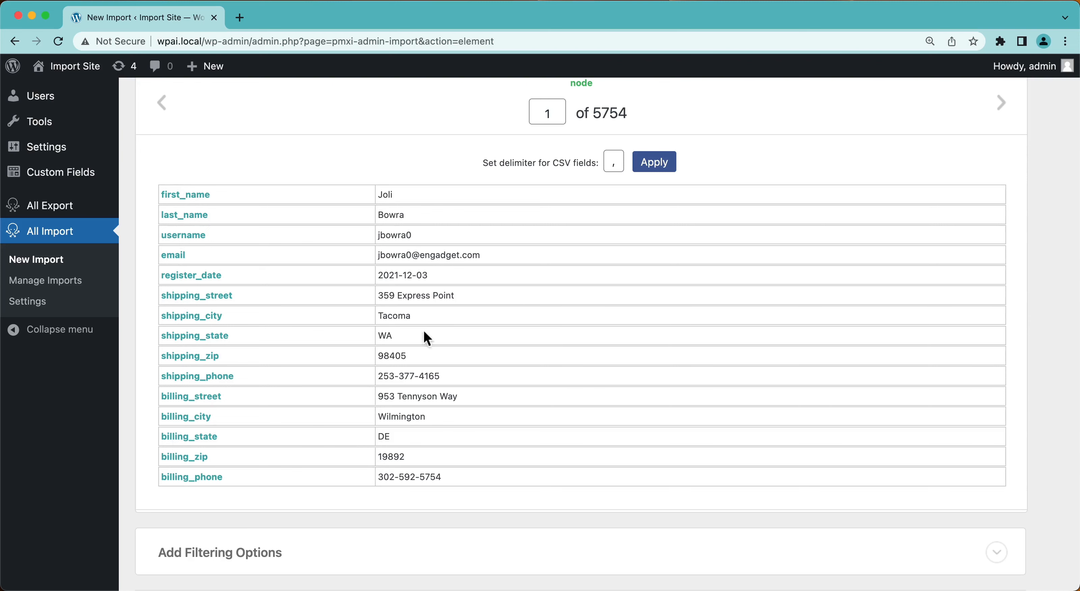
{"action": "scroll", "coordinate": [1038, 395], "scroll_direction": "down", "scroll_amount": 3}
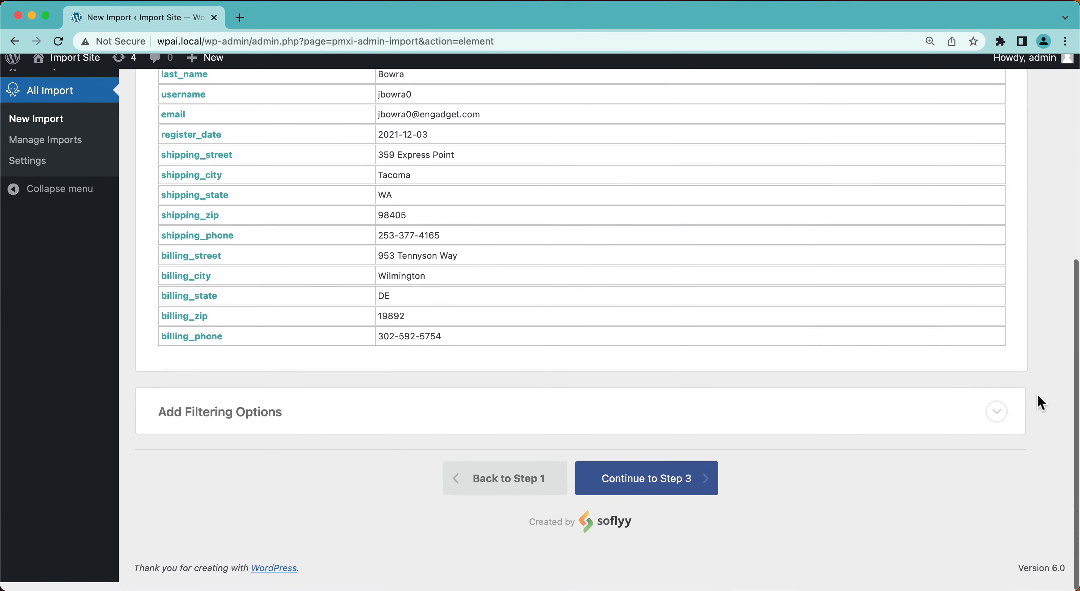
{"action": "left_click", "coordinate": [336, 441]}
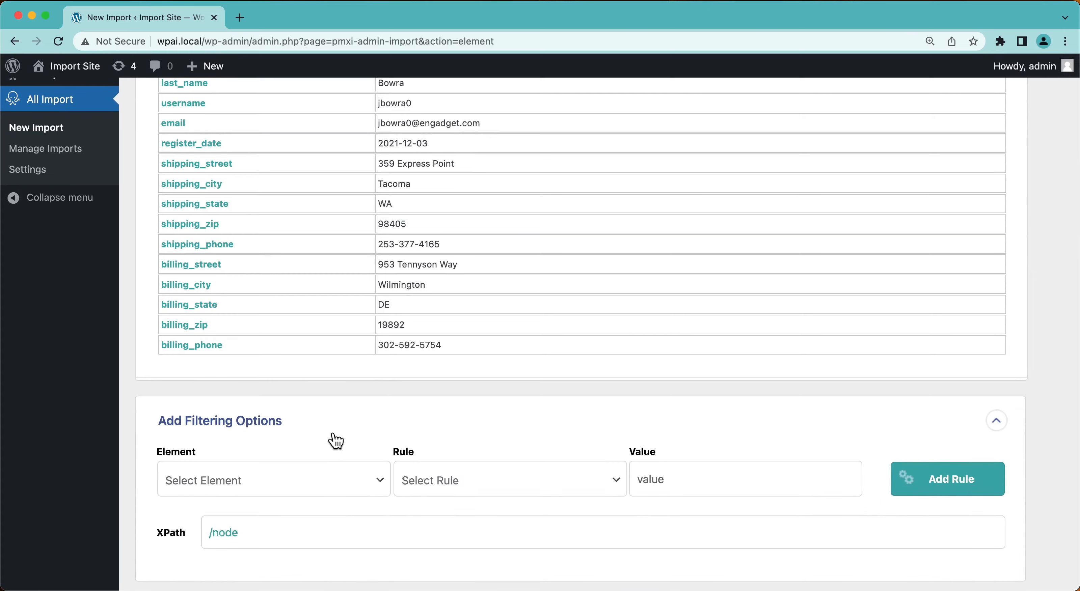
{"action": "scroll", "coordinate": [334, 440], "scroll_direction": "down", "scroll_amount": 4}
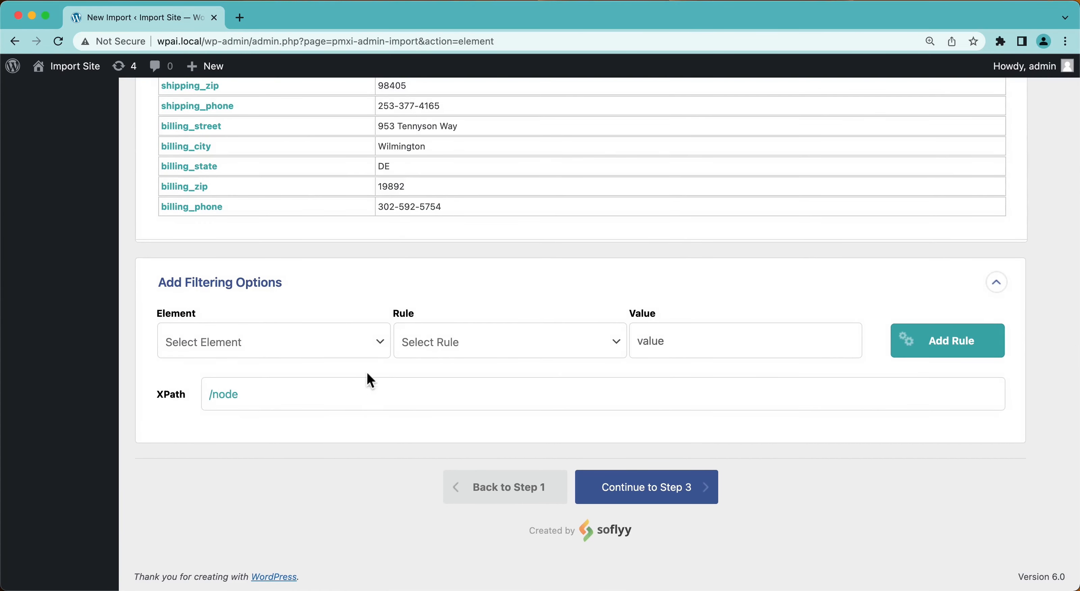
{"action": "left_click", "coordinate": [363, 348]}
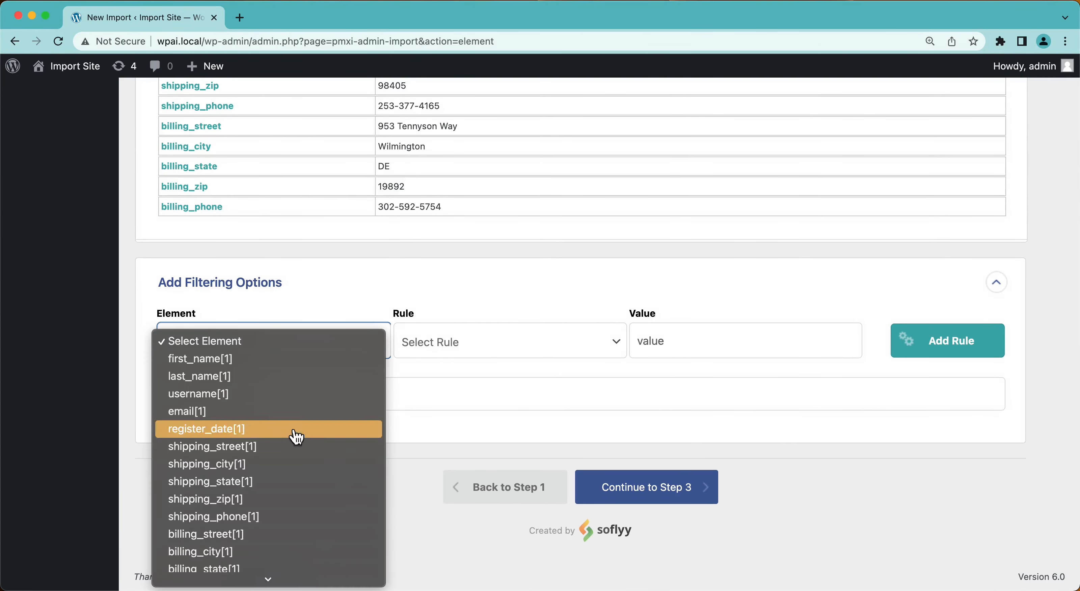
{"action": "scroll", "coordinate": [271, 503], "scroll_direction": "down", "scroll_amount": 1}
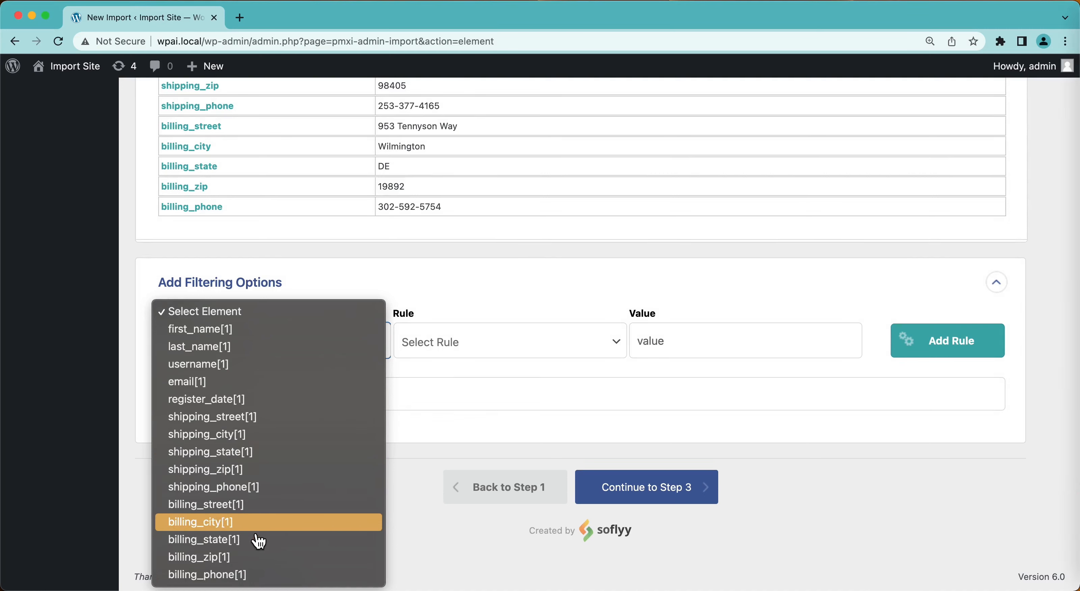
{"action": "left_click", "coordinate": [258, 546]}
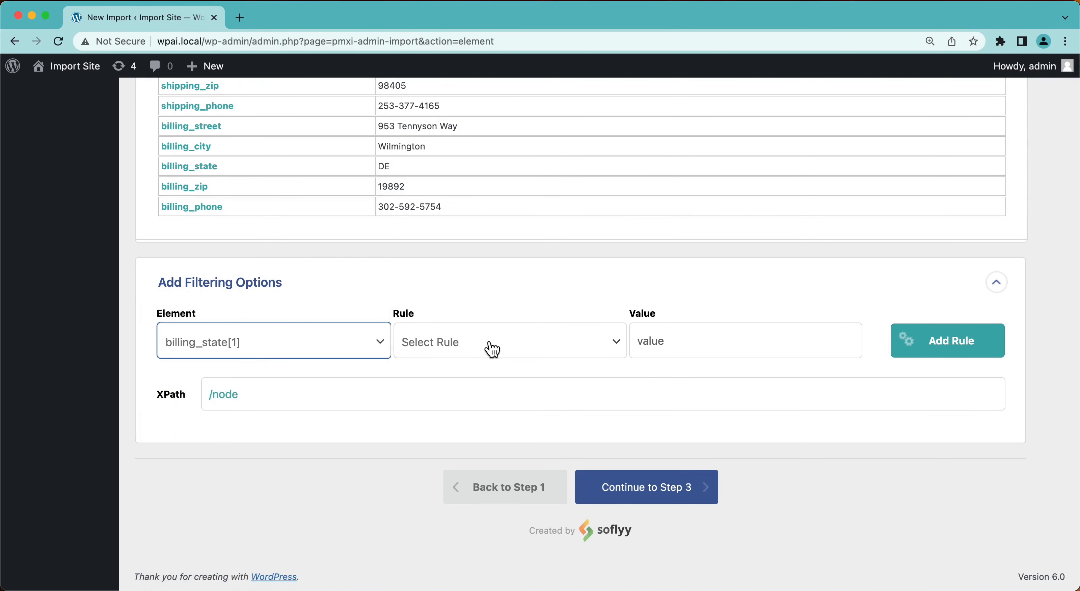
{"action": "left_click", "coordinate": [489, 346]}
{"action": "left_click", "coordinate": [480, 365]}
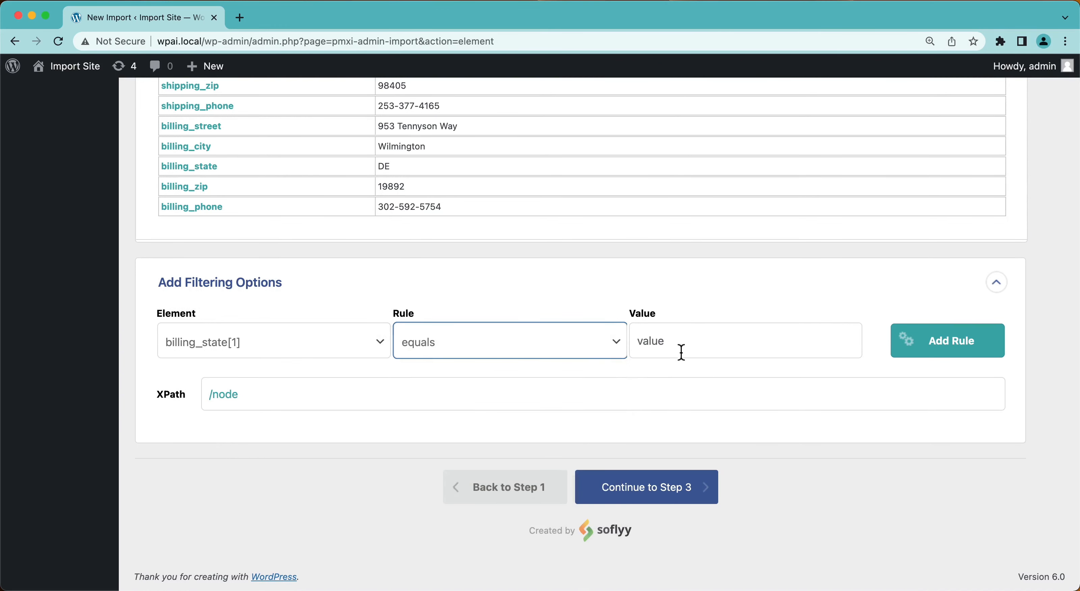
{"action": "left_click", "coordinate": [682, 350]}
{"action": "type", "text": "CA"}
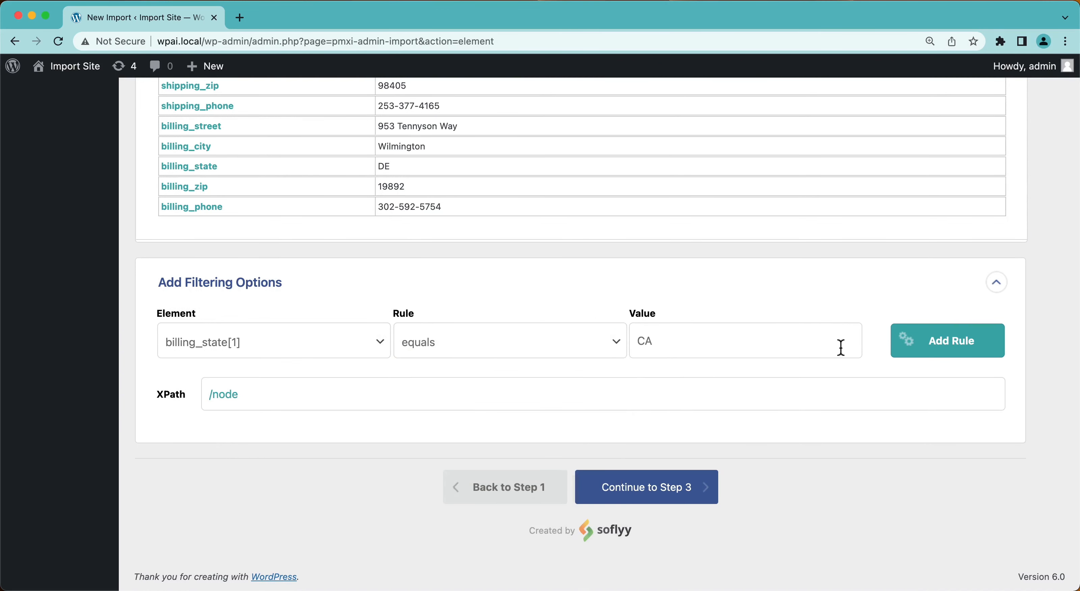
{"action": "left_click", "coordinate": [956, 346]}
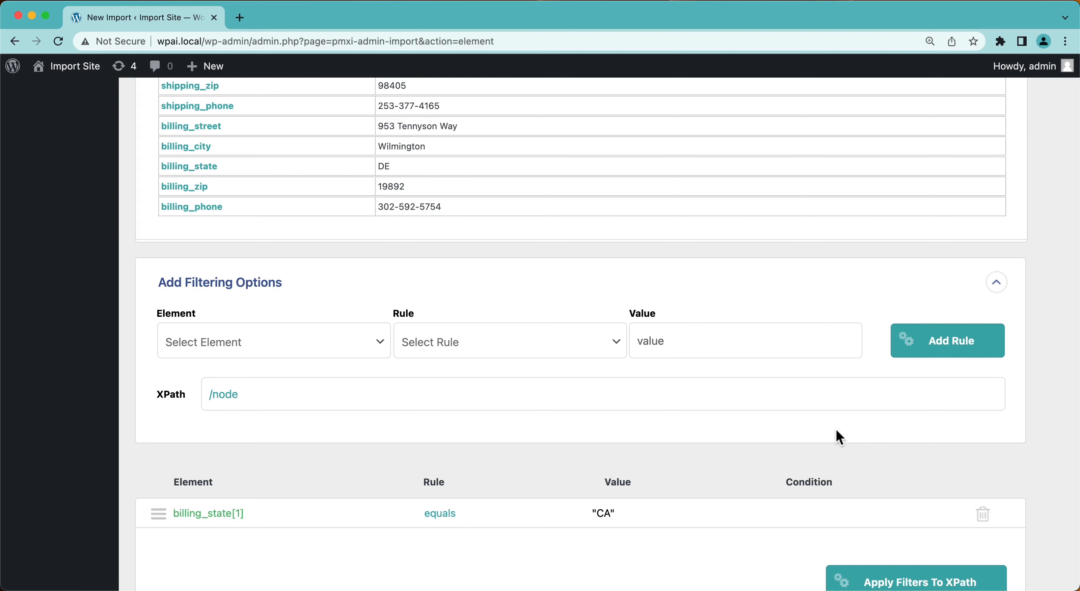
Step: Add a second filtering rule that requires billing_state[1] to equal NY
{"action": "left_click", "coordinate": [323, 355]}
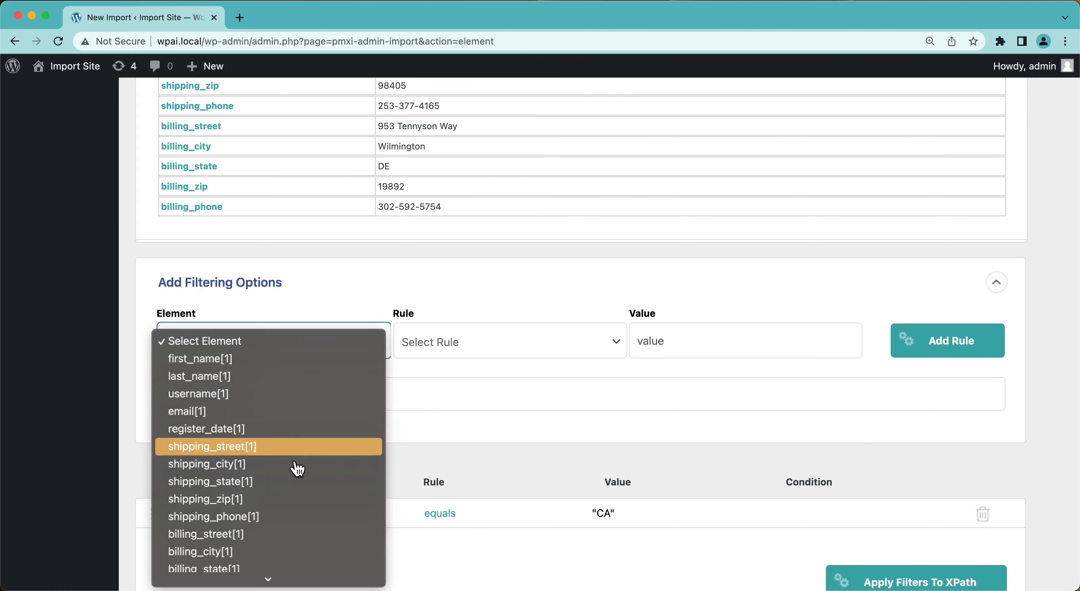
{"action": "scroll", "coordinate": [294, 474], "scroll_direction": "down", "scroll_amount": 2}
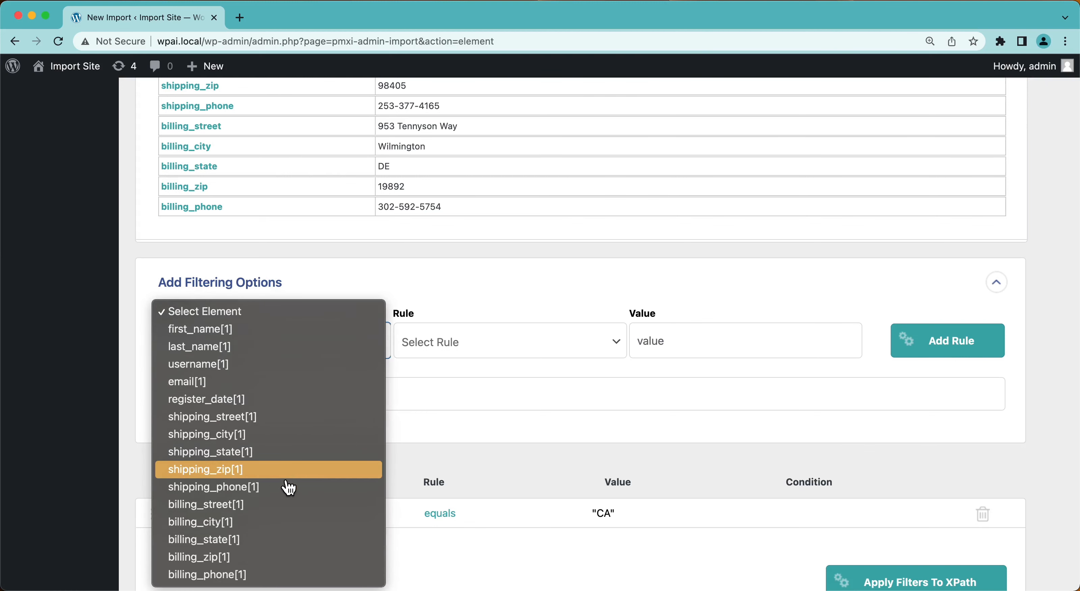
{"action": "left_click", "coordinate": [262, 546]}
{"action": "left_click", "coordinate": [458, 345]}
{"action": "left_click", "coordinate": [457, 365]}
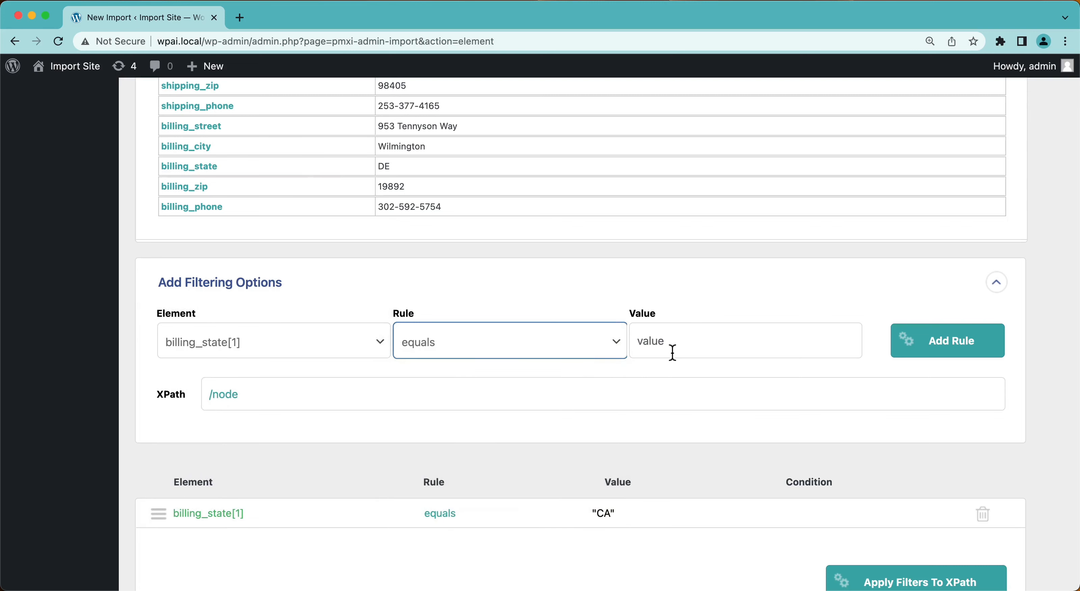
{"action": "left_click", "coordinate": [670, 353]}
{"action": "type", "text": "NY"}
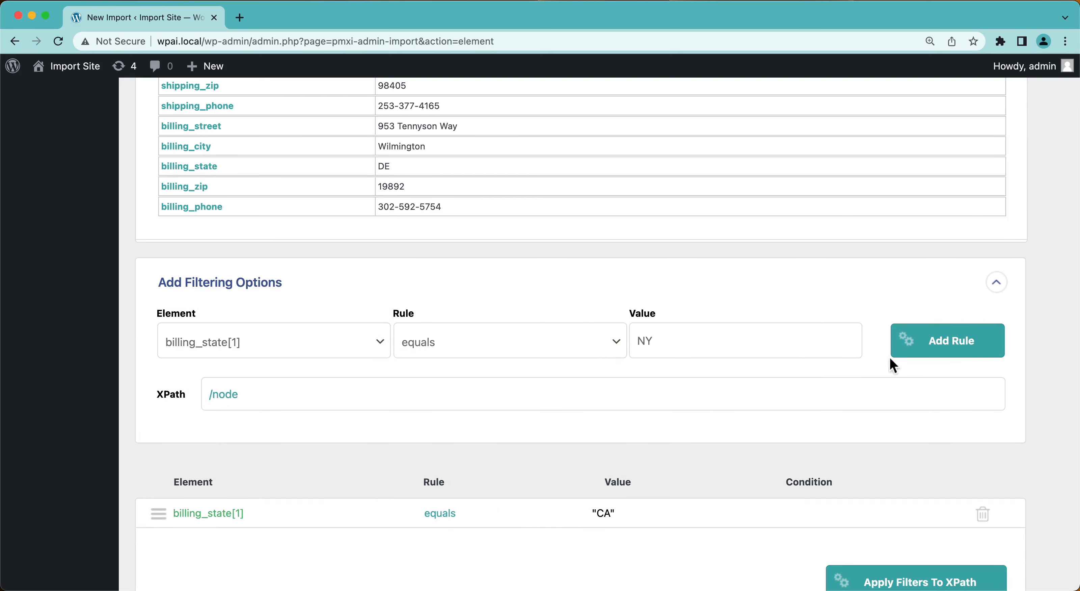
{"action": "left_click", "coordinate": [936, 354]}
Step: Combine the CA and NY rules with an OR condition and apply the filters to the XPath
{"action": "scroll", "coordinate": [938, 358], "scroll_direction": "down", "scroll_amount": 4}
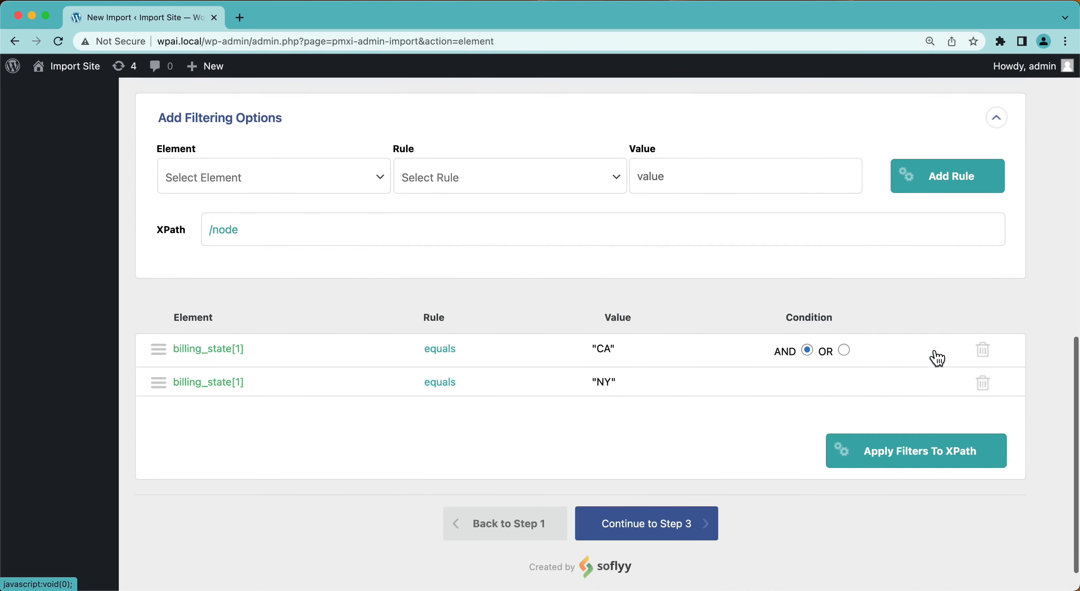
{"action": "scroll", "coordinate": [935, 358], "scroll_direction": "down", "scroll_amount": 2}
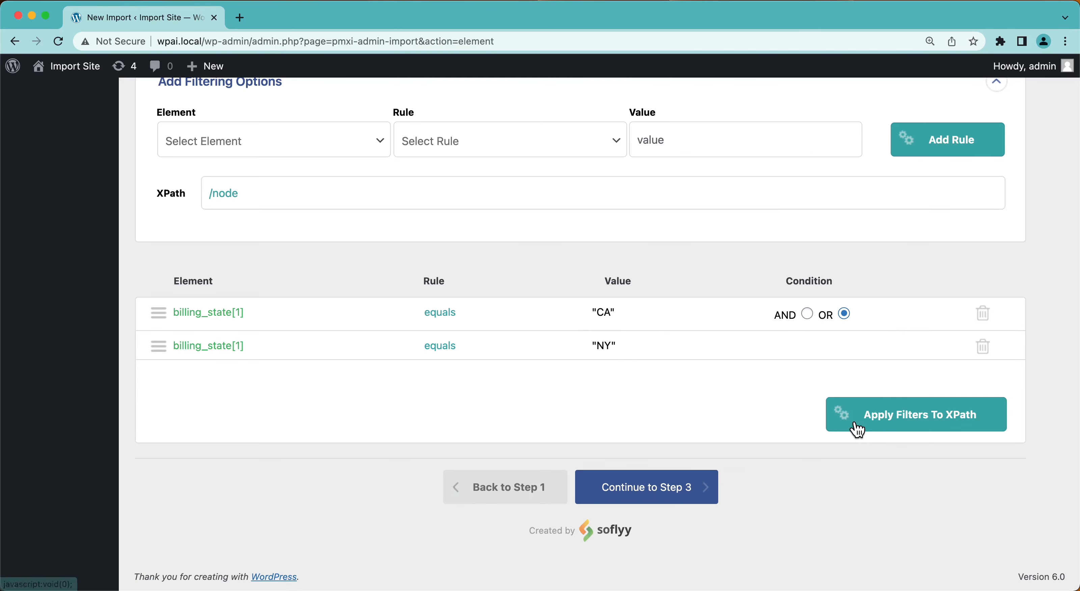
{"action": "left_click", "coordinate": [897, 431]}
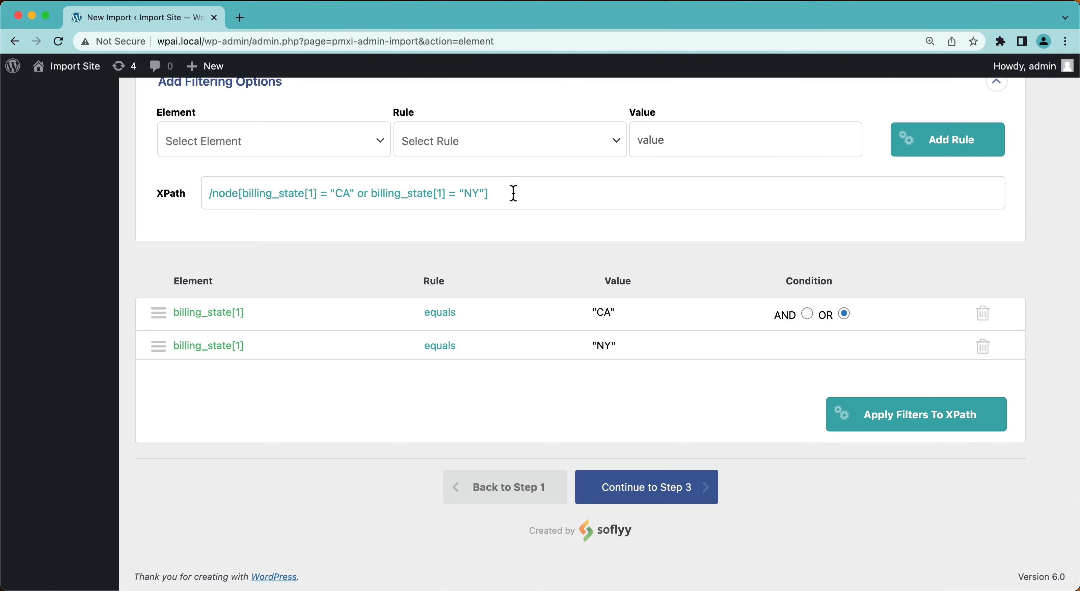
Step: Review the filtered import data, paging from the first record to the fourth to check the billing_state values
{"action": "scroll", "coordinate": [513, 193], "scroll_direction": "up", "scroll_amount": 15}
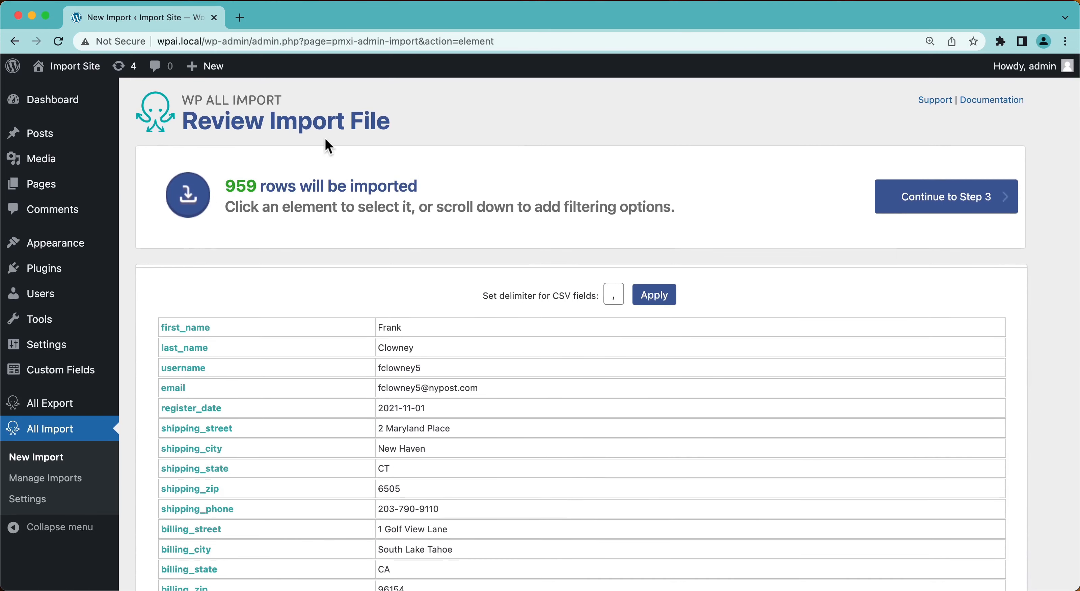
{"action": "scroll", "coordinate": [371, 247], "scroll_direction": "down", "scroll_amount": 4}
{"action": "scroll", "coordinate": [370, 417], "scroll_direction": "up", "scroll_amount": 3}
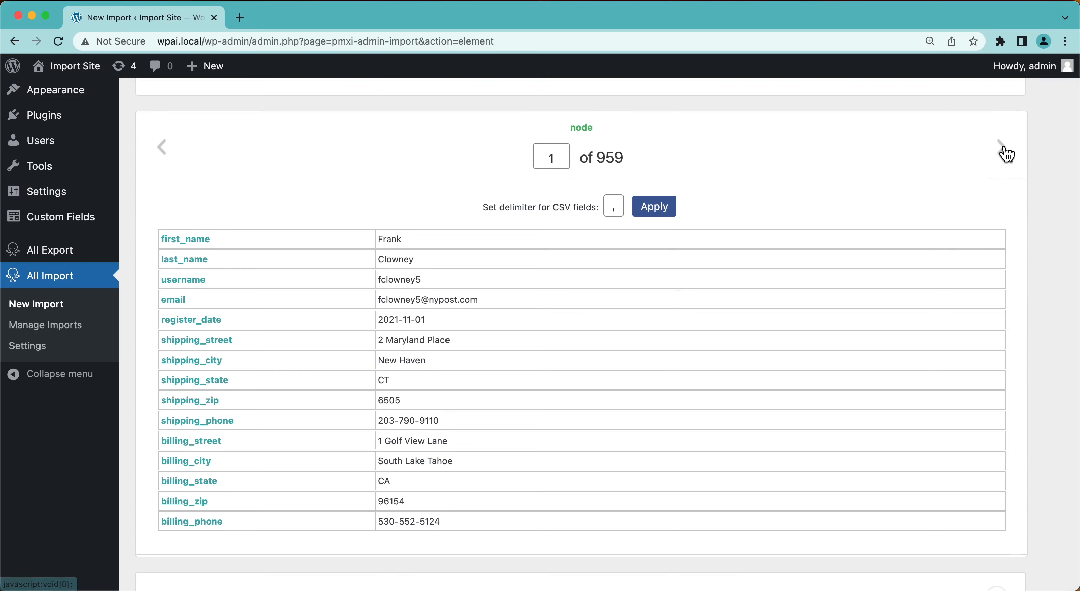
{"action": "left_click", "coordinate": [1004, 151]}
{"action": "left_click", "coordinate": [1005, 152]}
{"action": "left_click", "coordinate": [1005, 152]}
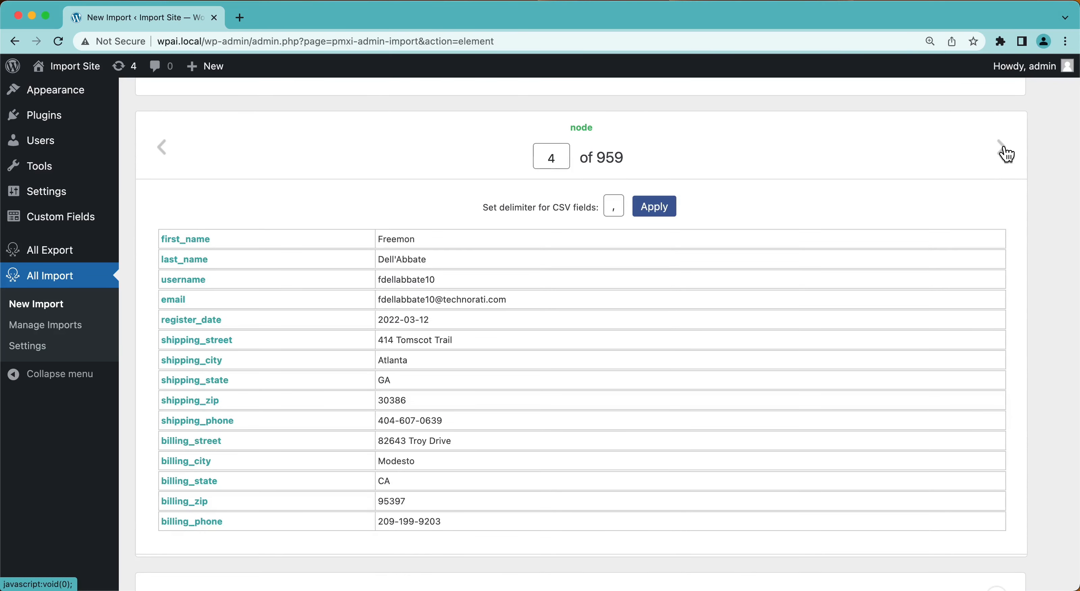
Step: Continue to the field mapping step and advance the data preview to the third record
{"action": "scroll", "coordinate": [1047, 171], "scroll_direction": "down", "scroll_amount": 15}
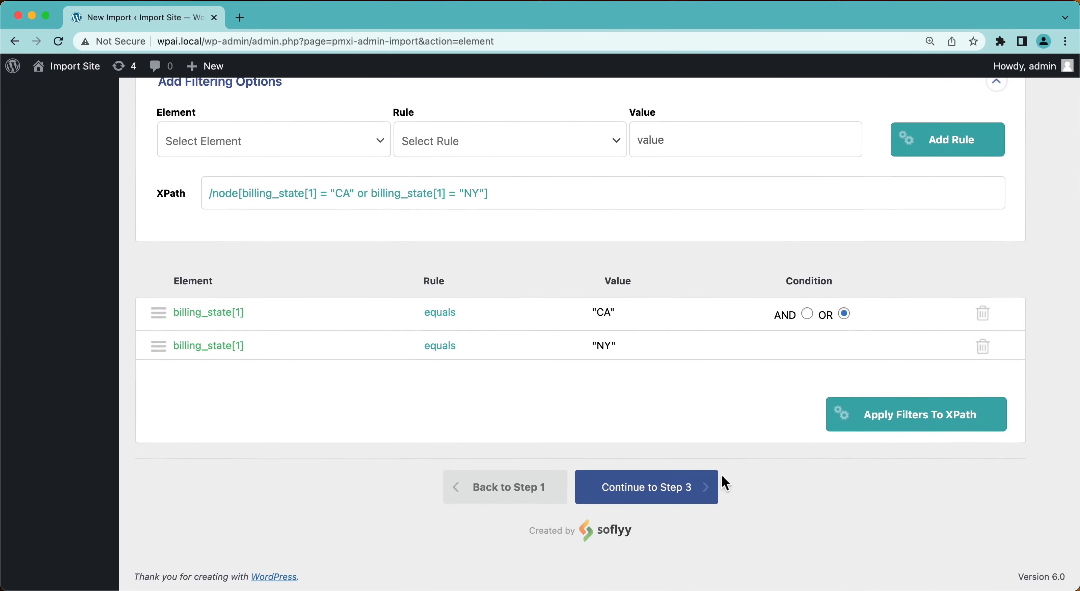
{"action": "left_click", "coordinate": [709, 497]}
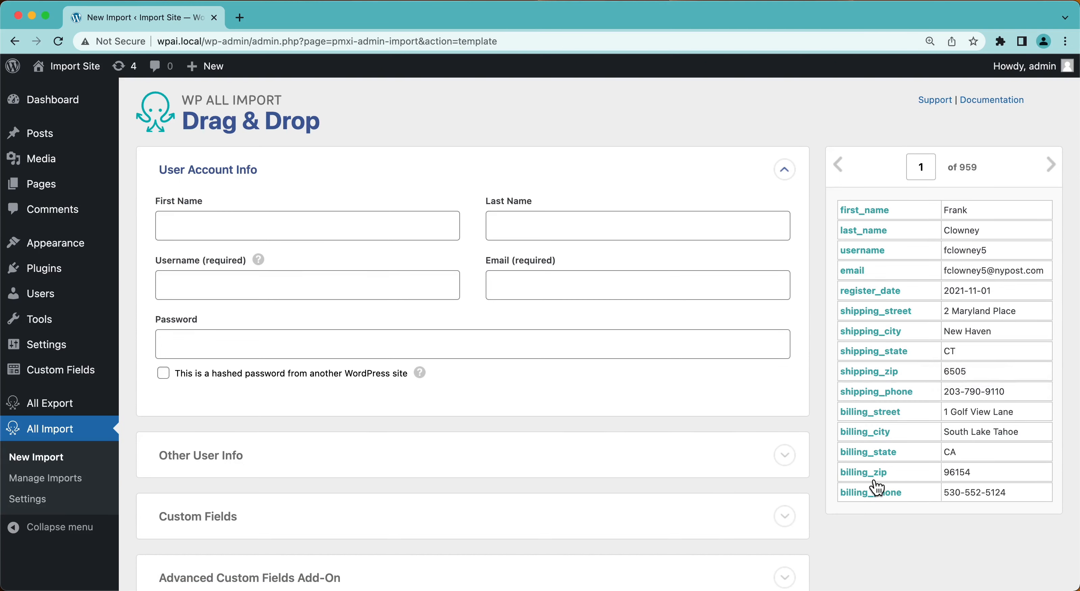
{"action": "left_click", "coordinate": [1061, 168]}
{"action": "left_click", "coordinate": [1063, 168]}
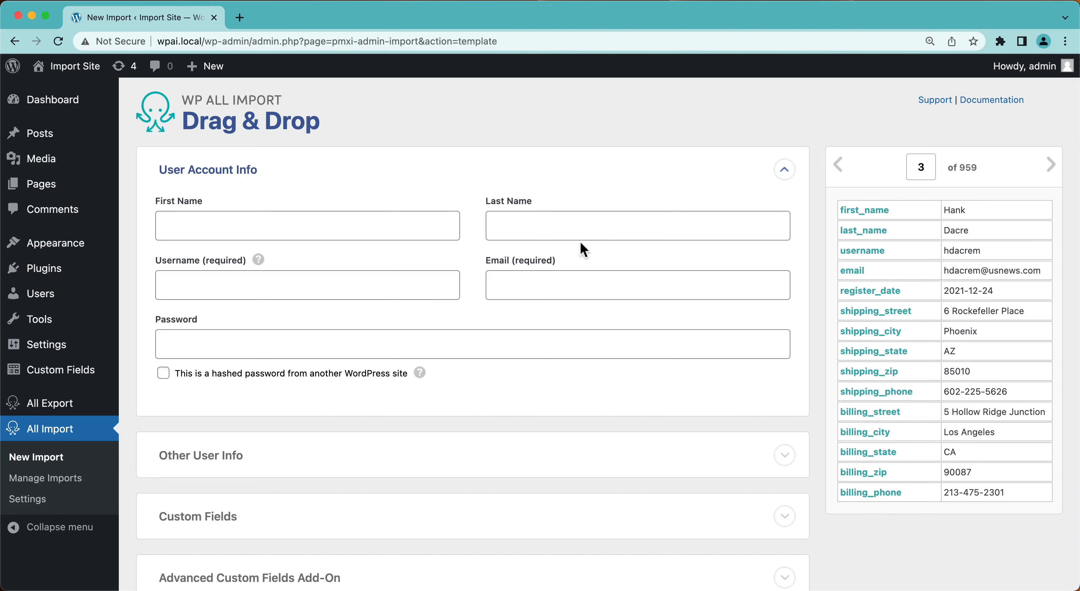
Step: Expand the Other User Info section below the user account fields
{"action": "scroll", "coordinate": [401, 278], "scroll_direction": "down", "scroll_amount": 5}
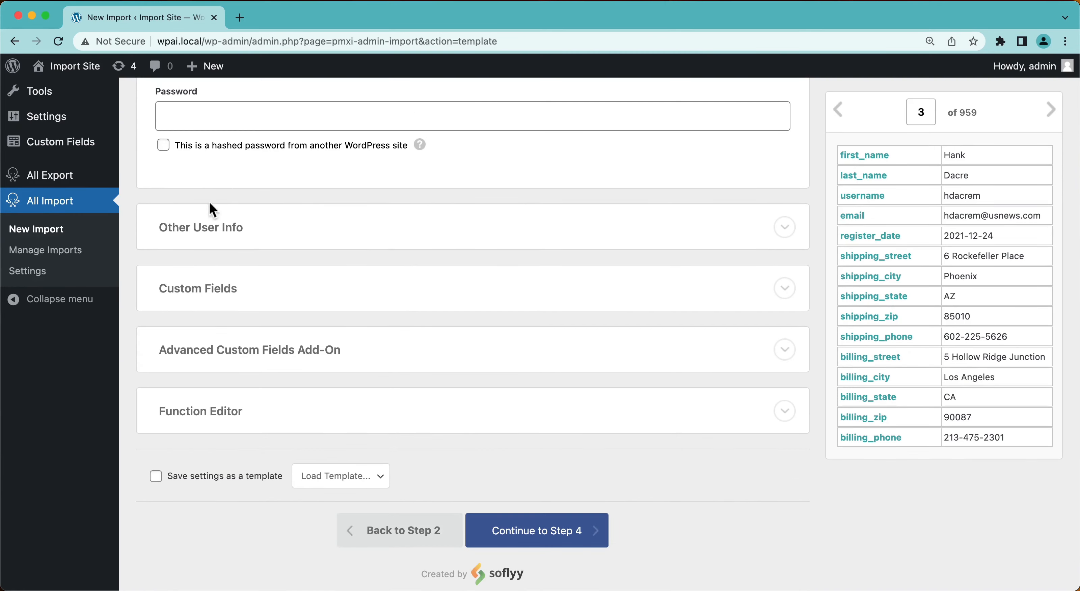
{"action": "left_click", "coordinate": [229, 237]}
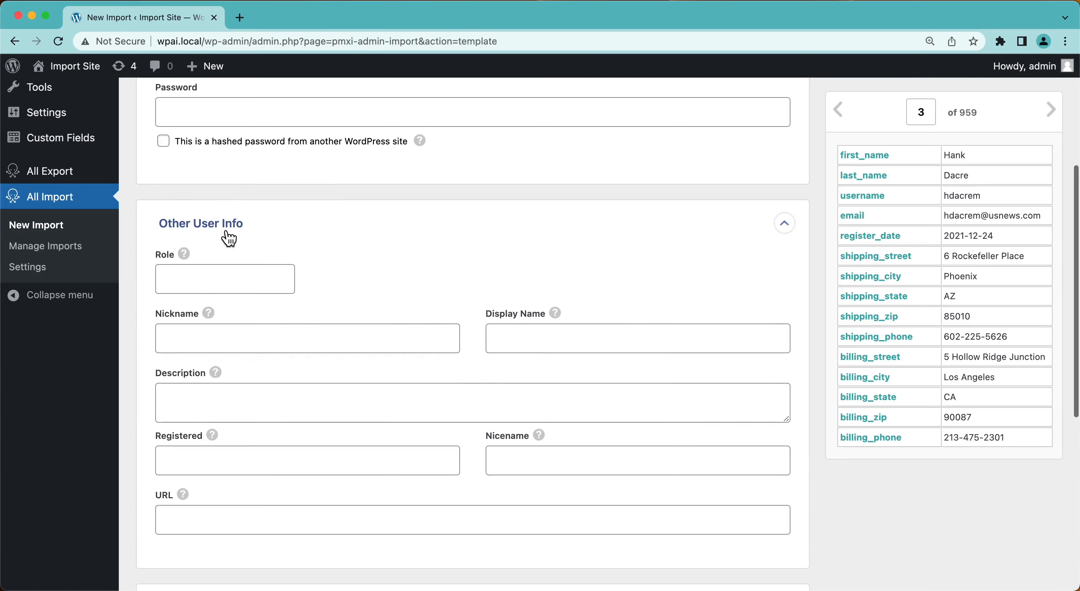
{"action": "scroll", "coordinate": [314, 227], "scroll_direction": "down", "scroll_amount": 1}
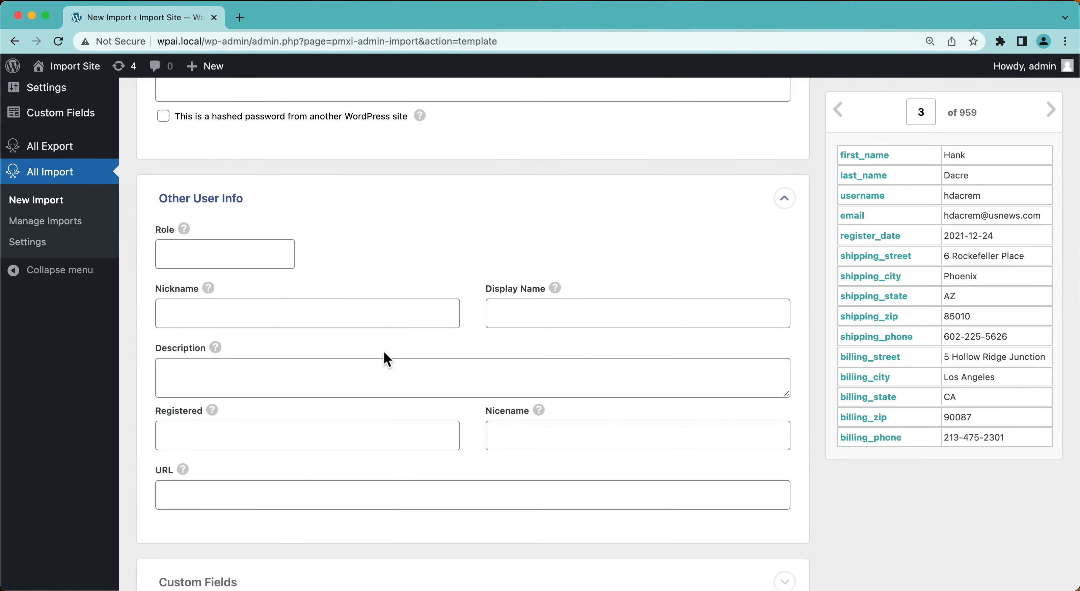
Step: Expand the Custom Fields section and load the custom fields detected for Users
{"action": "scroll", "coordinate": [386, 358], "scroll_direction": "down", "scroll_amount": 7}
{"action": "left_click", "coordinate": [292, 319]}
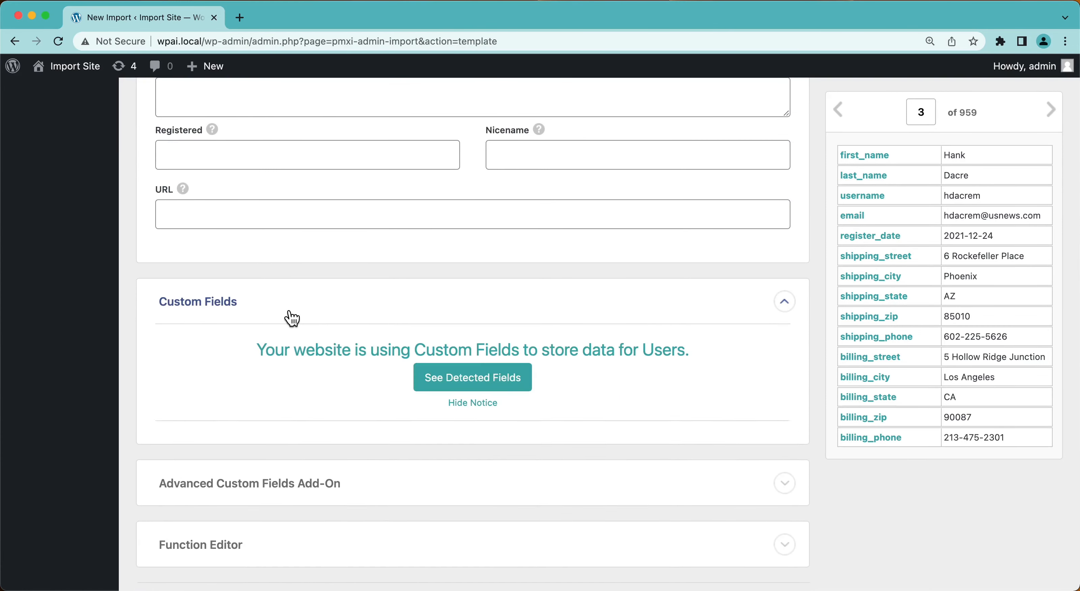
{"action": "scroll", "coordinate": [290, 315], "scroll_direction": "down", "scroll_amount": 2}
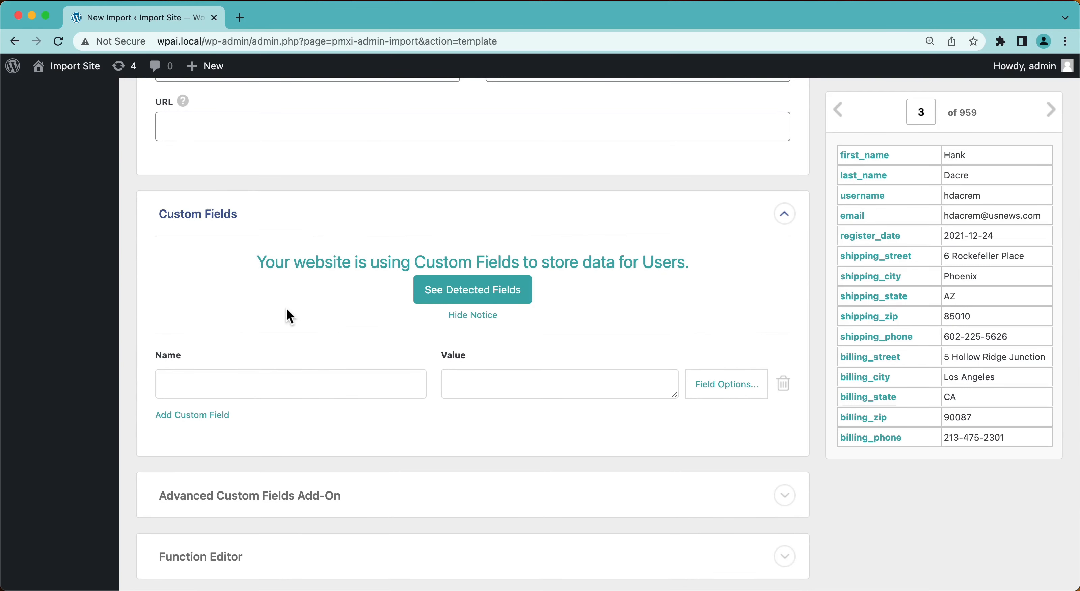
{"action": "left_click", "coordinate": [446, 293]}
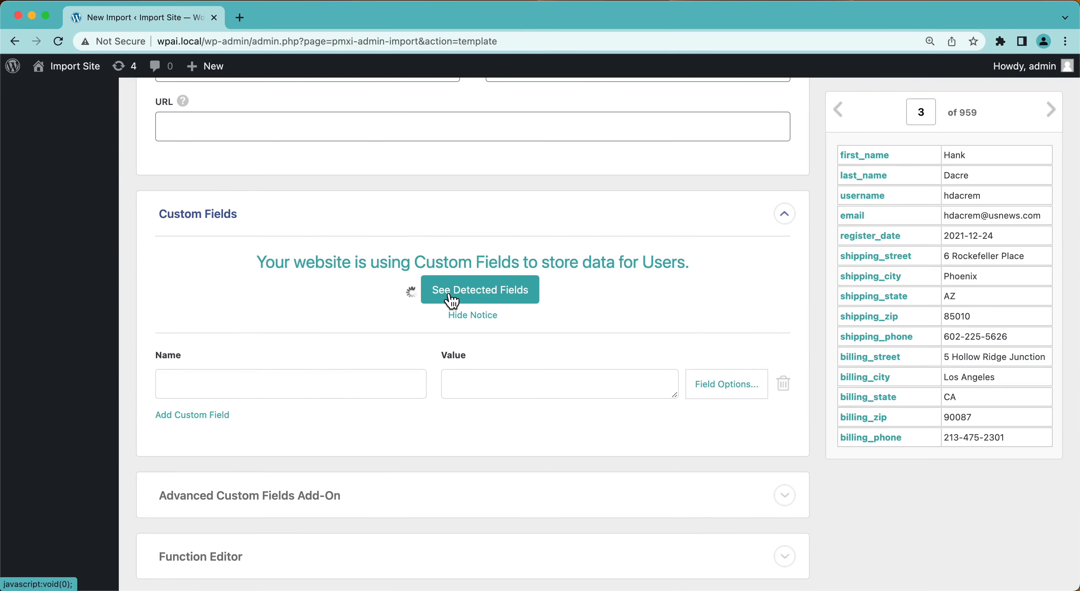
Step: Examine the list of detected custom field names and values from rich_editing to pmpro_views
{"action": "scroll", "coordinate": [273, 348], "scroll_direction": "down", "scroll_amount": 7}
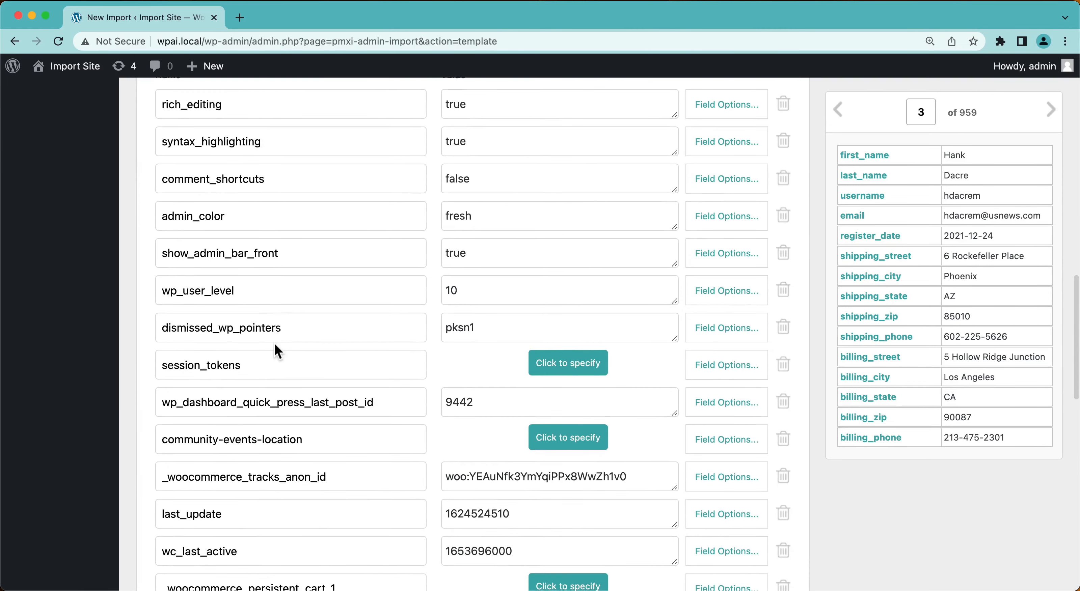
{"action": "scroll", "coordinate": [274, 342], "scroll_direction": "down", "scroll_amount": 3}
{"action": "scroll", "coordinate": [273, 339], "scroll_direction": "down", "scroll_amount": 2}
{"action": "scroll", "coordinate": [273, 340], "scroll_direction": "down", "scroll_amount": 5}
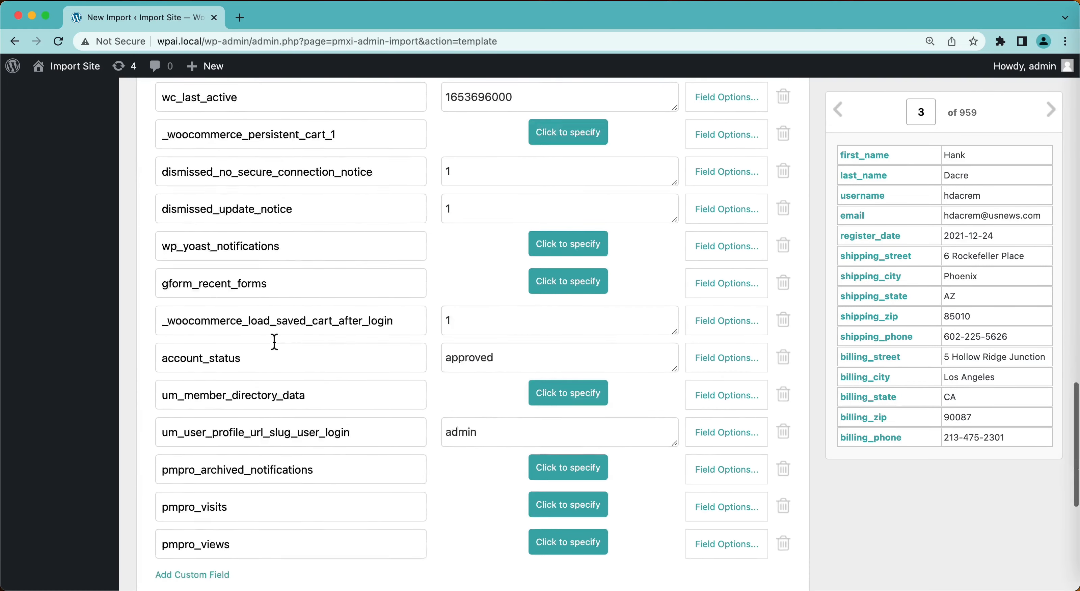
{"action": "scroll", "coordinate": [274, 342], "scroll_direction": "up", "scroll_amount": 8}
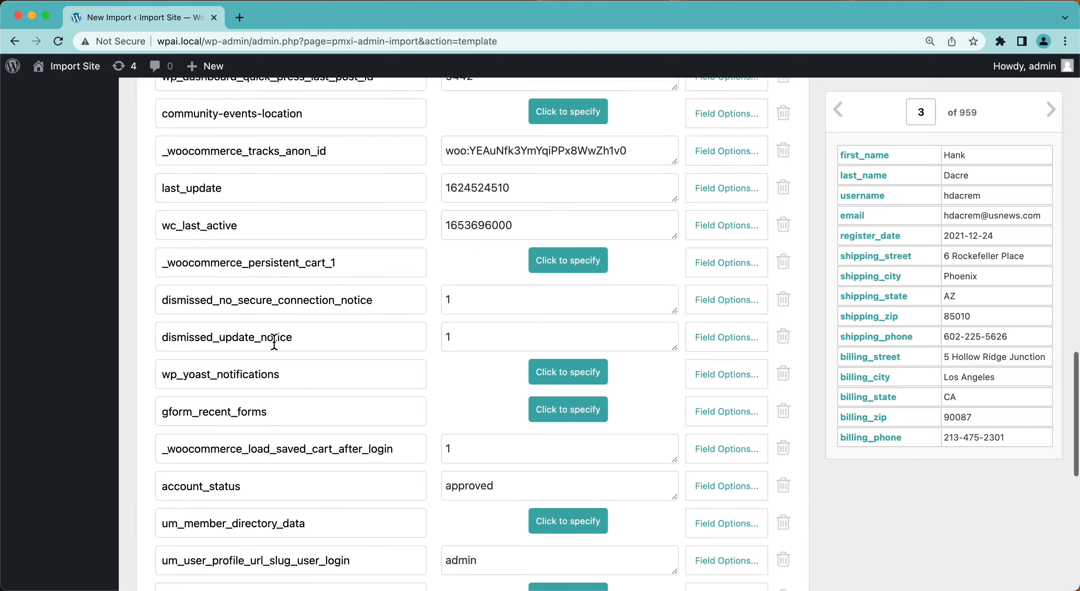
{"action": "scroll", "coordinate": [273, 341], "scroll_direction": "up", "scroll_amount": 5}
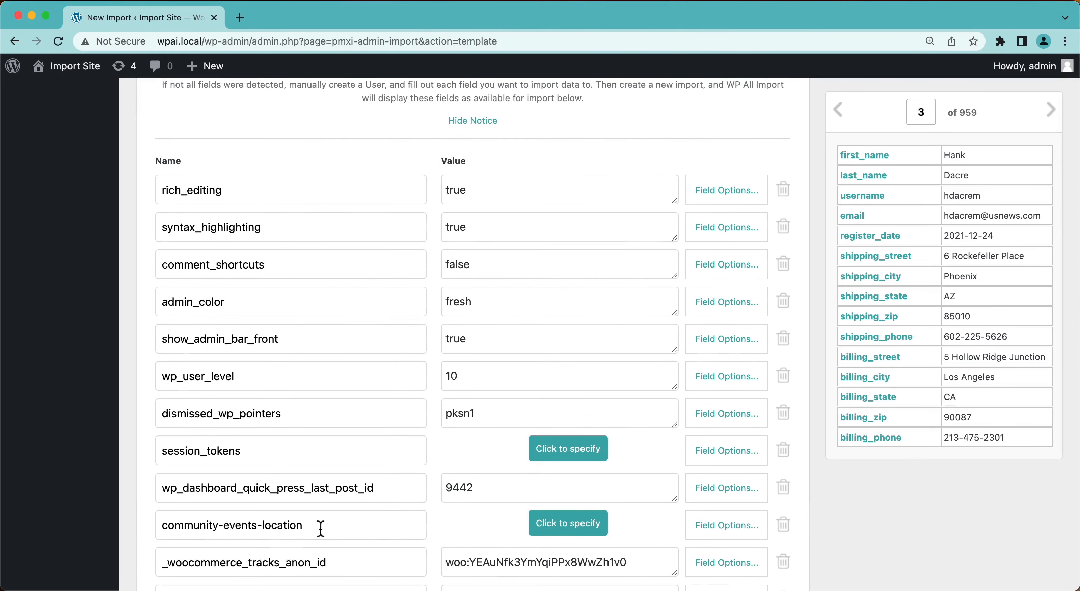
{"action": "scroll", "coordinate": [321, 526], "scroll_direction": "down", "scroll_amount": 7}
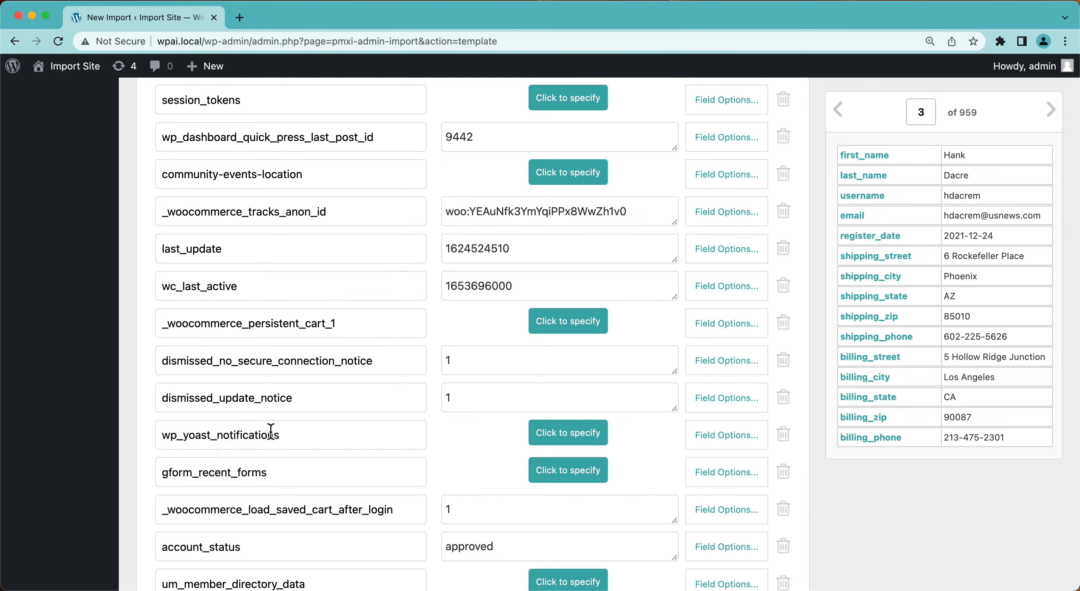
{"action": "scroll", "coordinate": [273, 415], "scroll_direction": "down", "scroll_amount": 4}
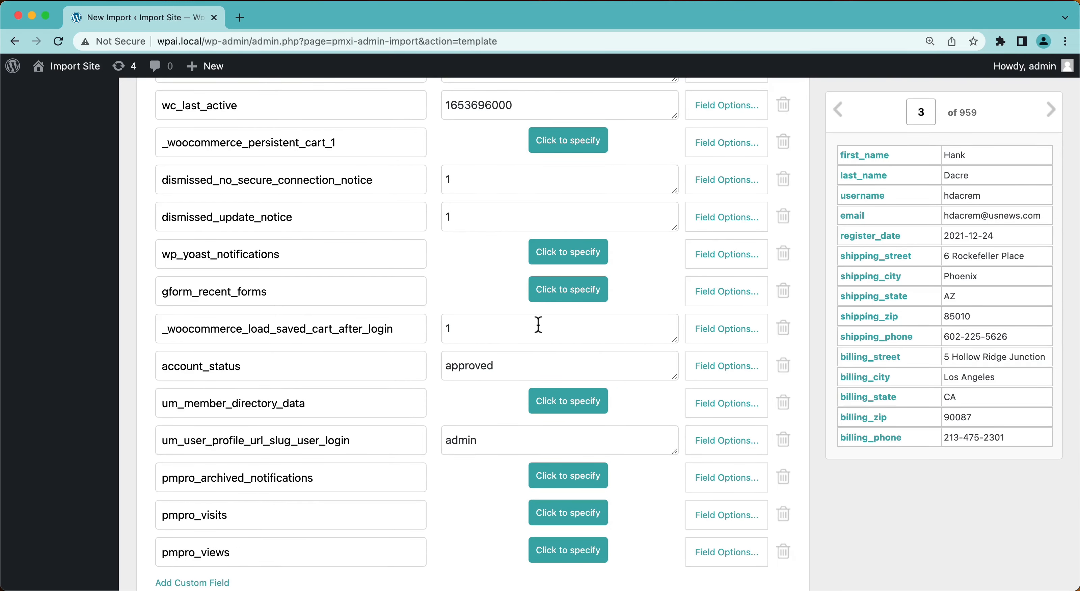
{"action": "scroll", "coordinate": [442, 379], "scroll_direction": "up", "scroll_amount": 15}
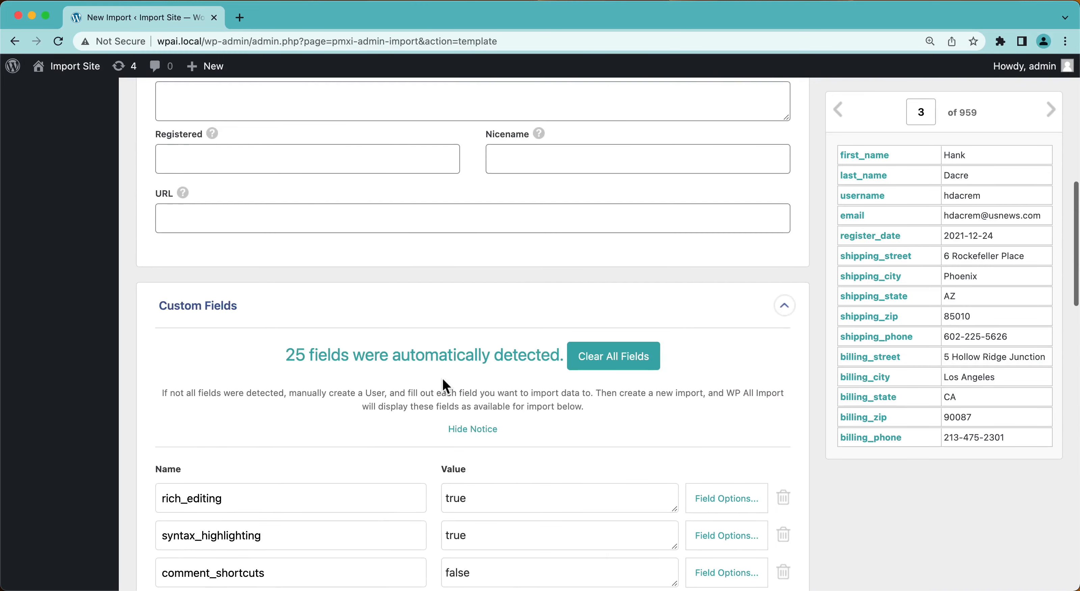
Step: Clear all detected custom fields and collapse the Custom Fields section
{"action": "left_click", "coordinate": [613, 370]}
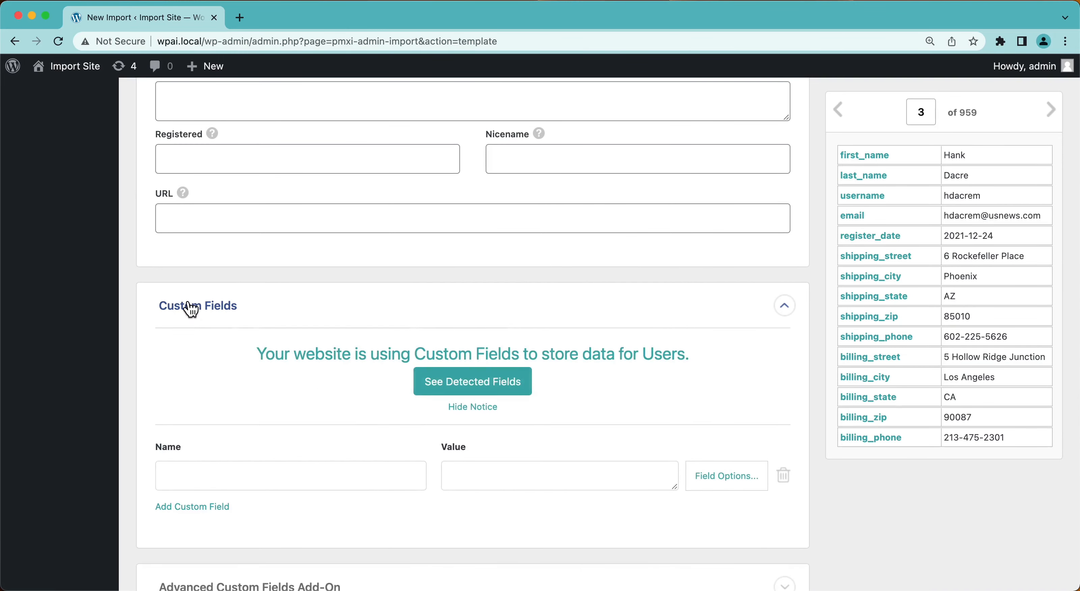
{"action": "left_click", "coordinate": [192, 311]}
Step: Expand the Advanced Custom Fields Add-On section and enable the Member Data field group
{"action": "left_click", "coordinate": [272, 322]}
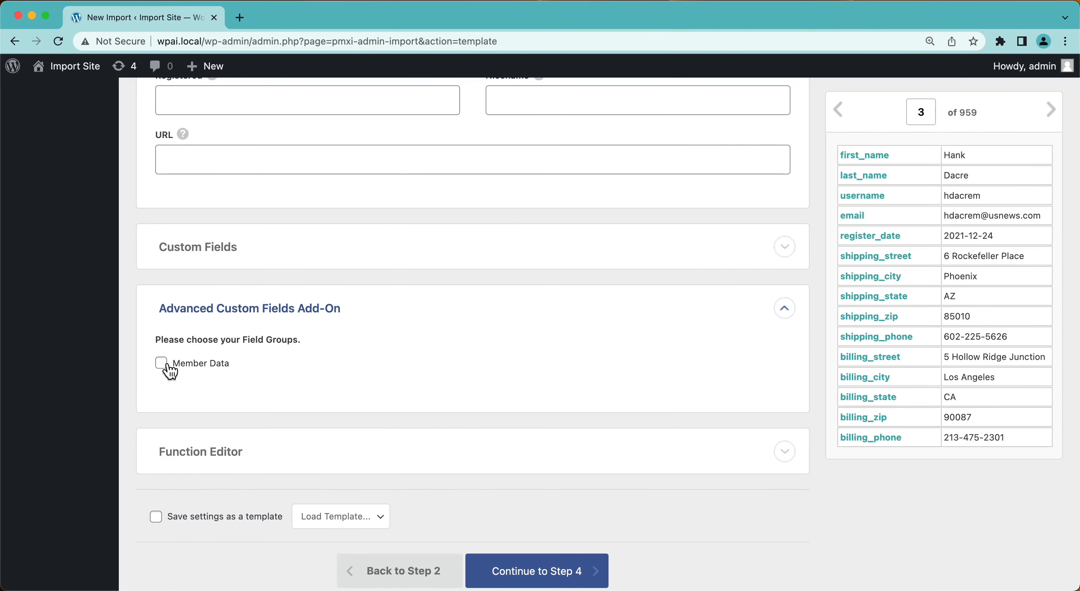
{"action": "left_click", "coordinate": [168, 366]}
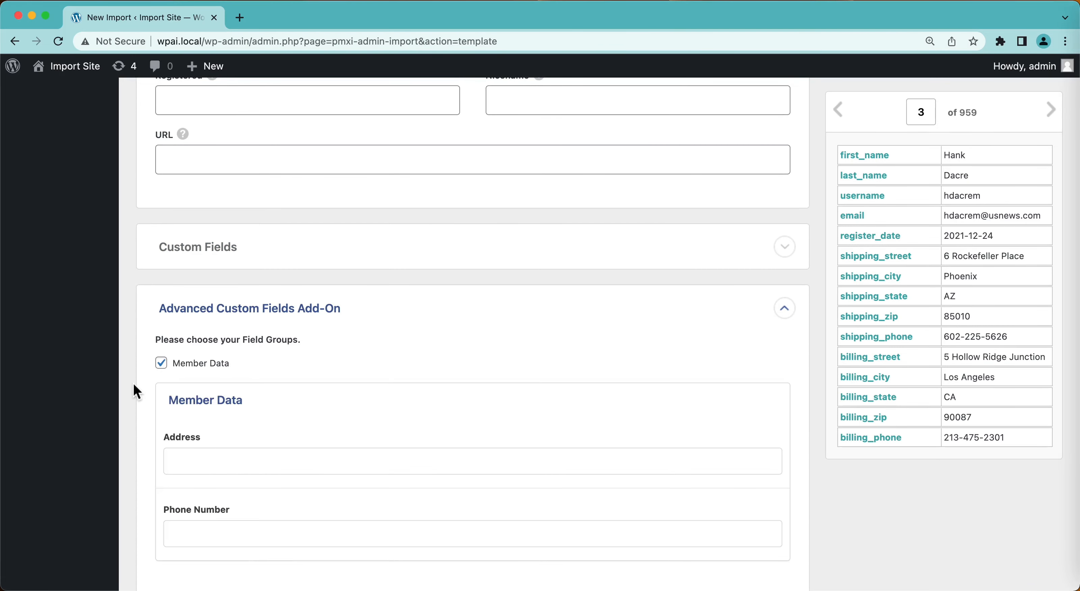
{"action": "scroll", "coordinate": [133, 384], "scroll_direction": "down", "scroll_amount": 3}
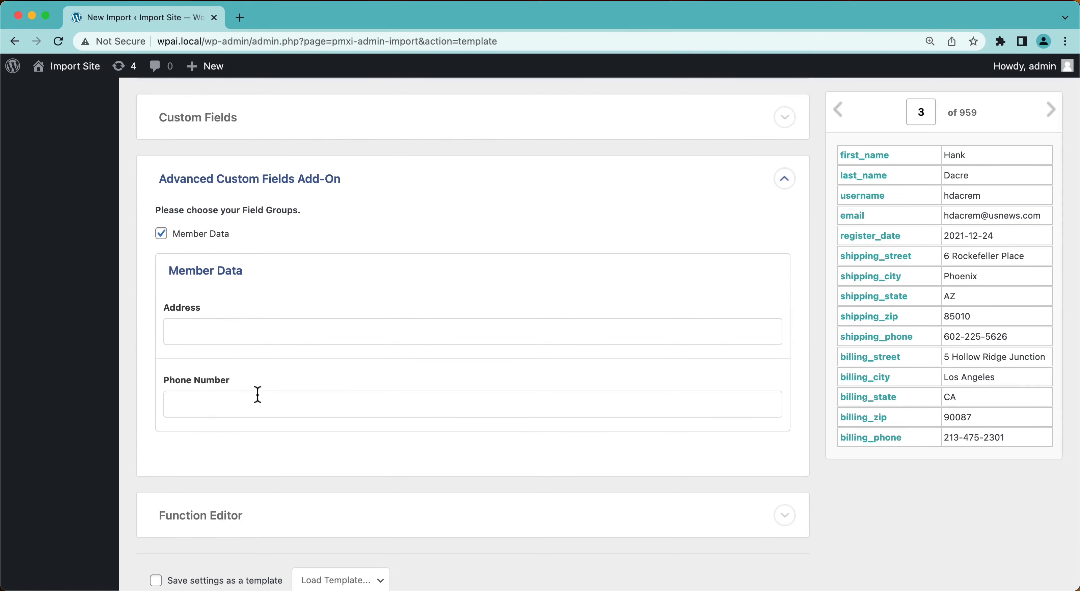
{"action": "scroll", "coordinate": [257, 392], "scroll_direction": "down", "scroll_amount": 5}
Step: Map first_name, last_name, username and email from the record preview to the matching User Account Info fields
{"action": "scroll", "coordinate": [256, 391], "scroll_direction": "up", "scroll_amount": 20}
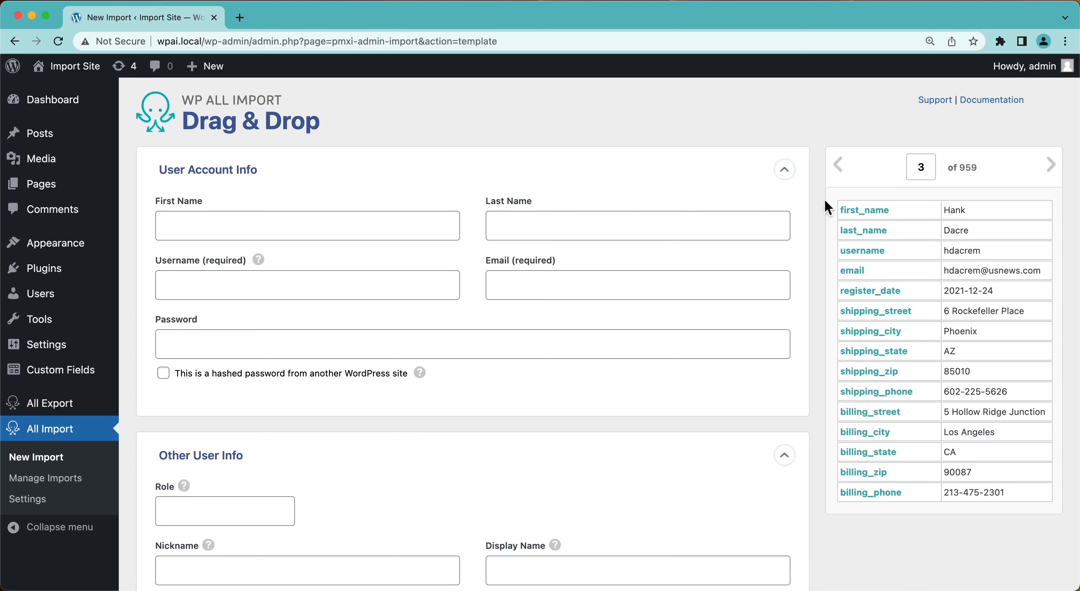
{"action": "left_click_drag", "start_coordinate": [864, 211], "coordinate": [377, 228]}
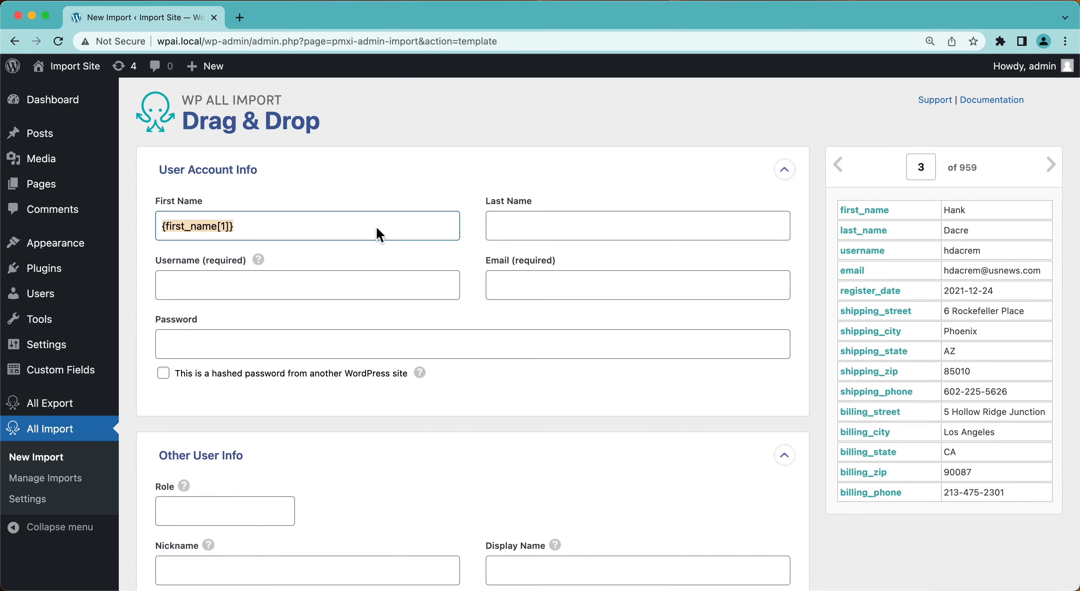
{"action": "left_click_drag", "start_coordinate": [909, 223], "coordinate": [712, 224]}
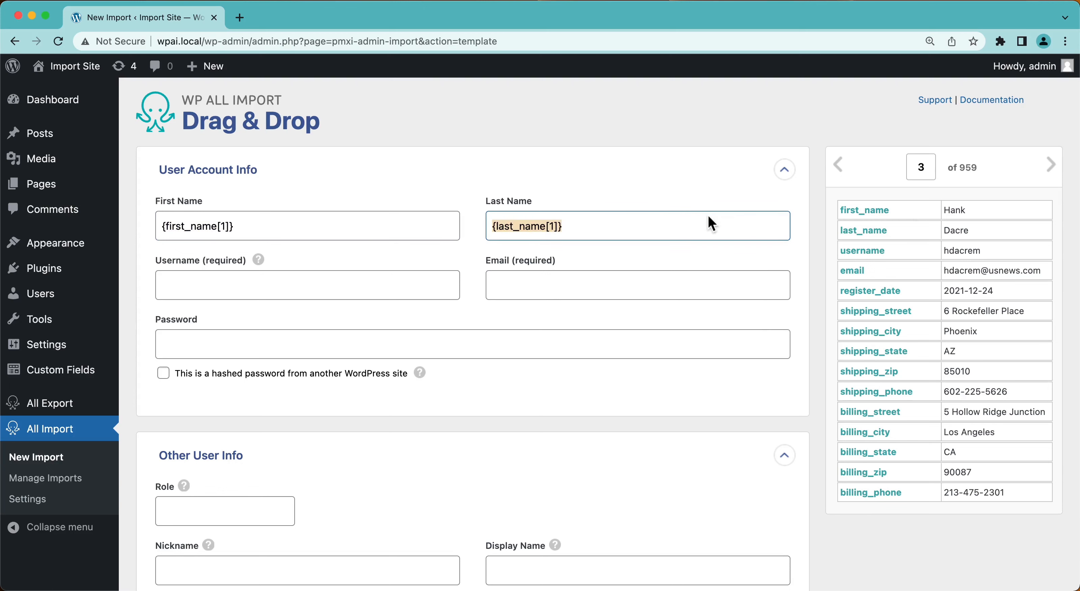
{"action": "left_click_drag", "start_coordinate": [862, 252], "coordinate": [444, 292]}
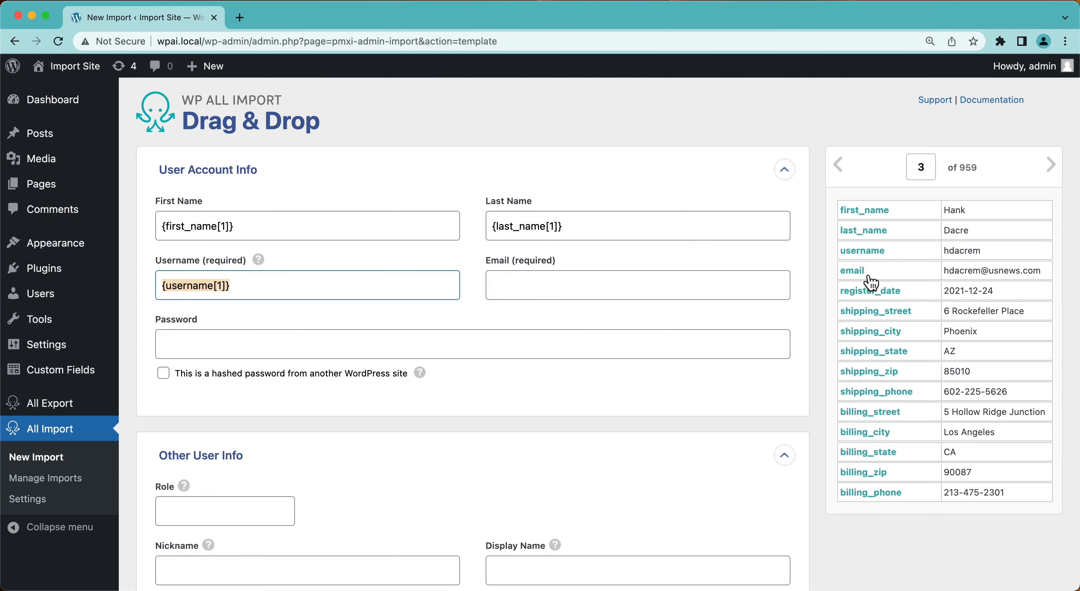
{"action": "left_click_drag", "start_coordinate": [870, 280], "coordinate": [736, 296]}
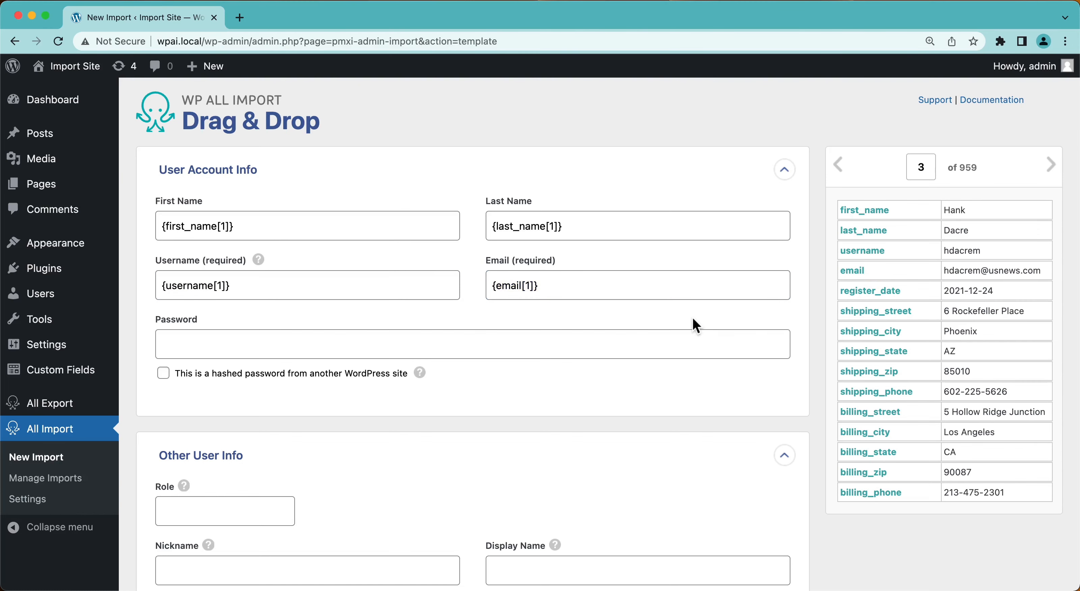
Step: Check the help for the option for hashed passwords from another WordPress site, switching the option on and off again
{"action": "scroll", "coordinate": [597, 409], "scroll_direction": "down", "scroll_amount": 2}
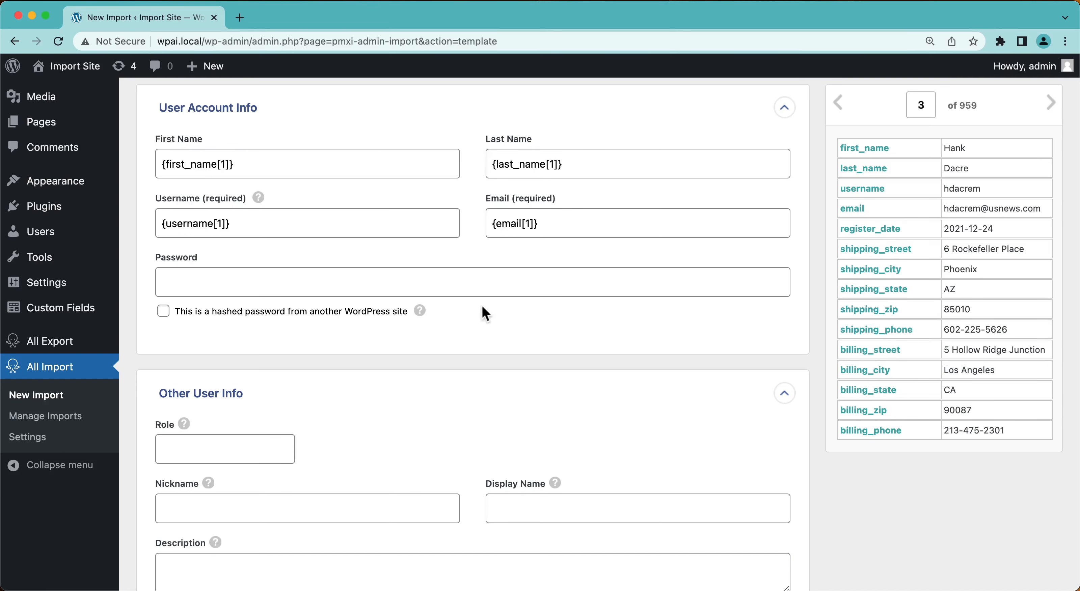
{"action": "mouse_move", "coordinate": [421, 313]}
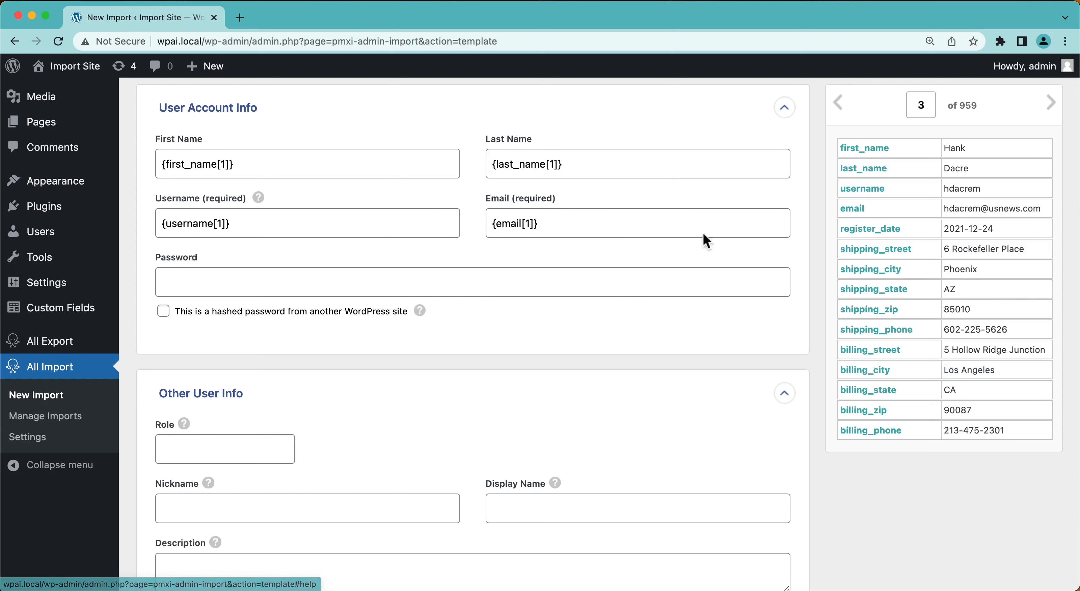
{"action": "left_click", "coordinate": [163, 311]}
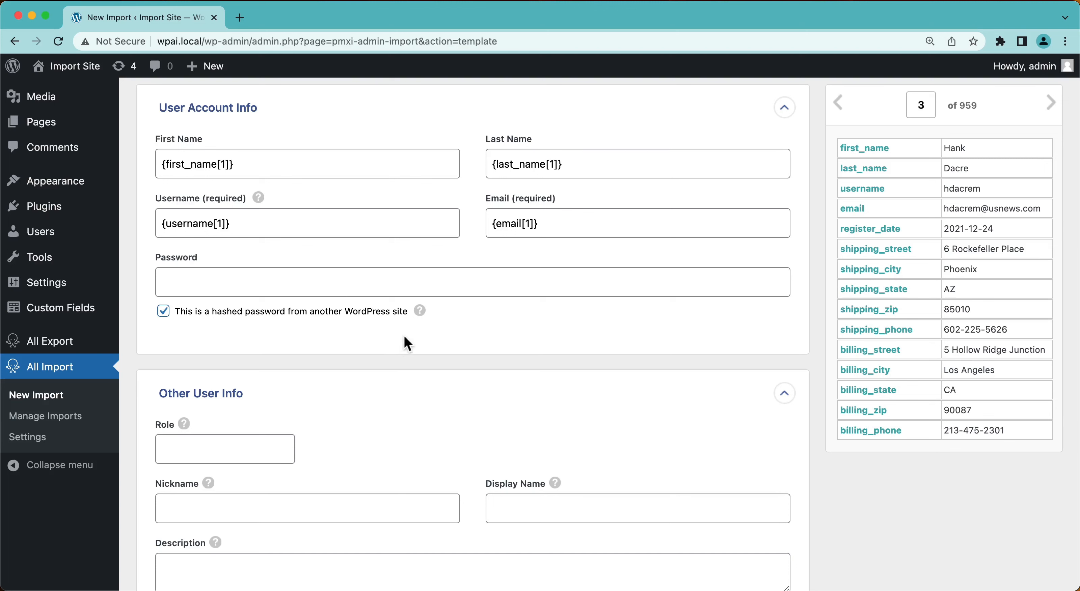
{"action": "mouse_move", "coordinate": [421, 316]}
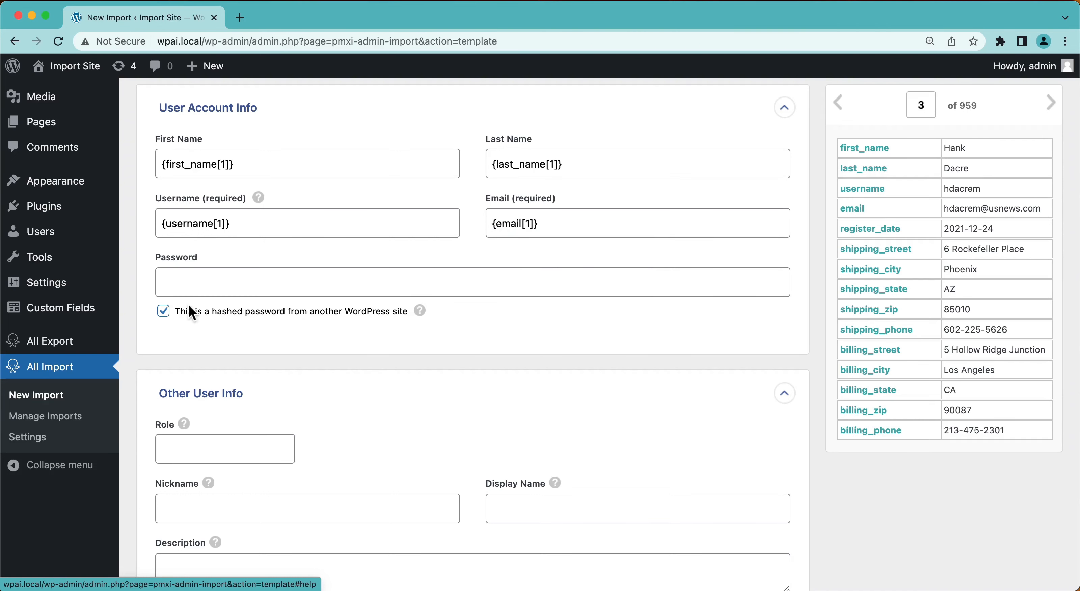
{"action": "left_click", "coordinate": [163, 311]}
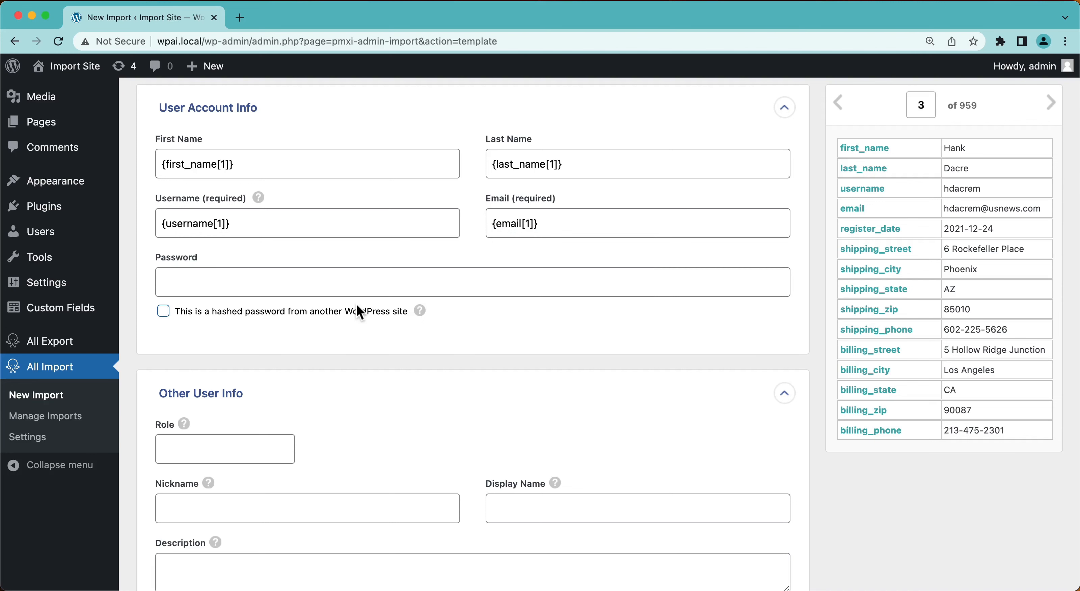
Step: Read the Role help in Other User Info and set the imported users' role to member
{"action": "scroll", "coordinate": [357, 310], "scroll_direction": "down", "scroll_amount": 5}
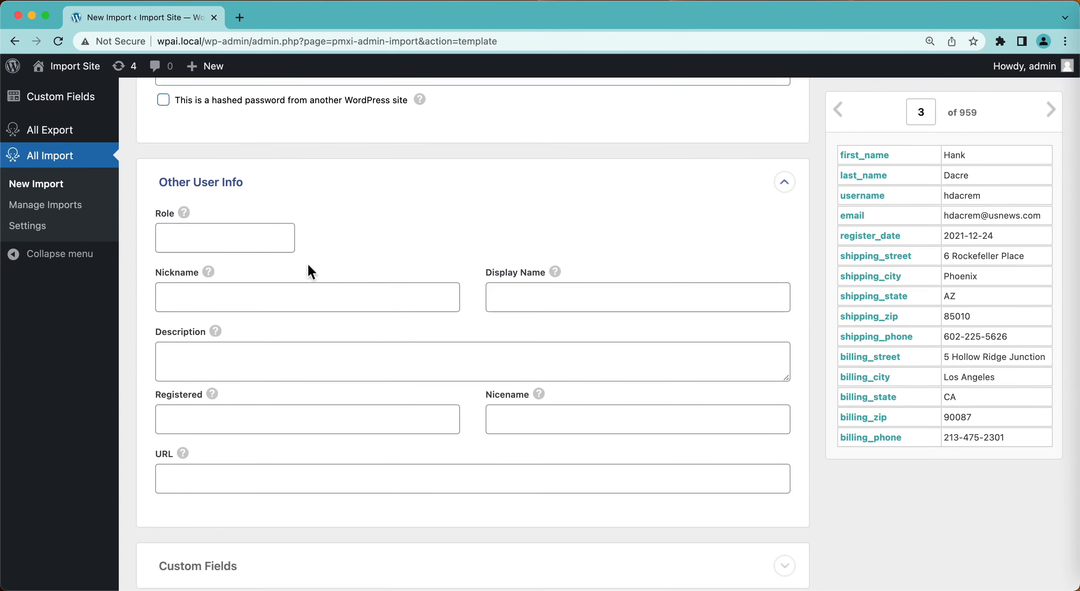
{"action": "mouse_move", "coordinate": [187, 217]}
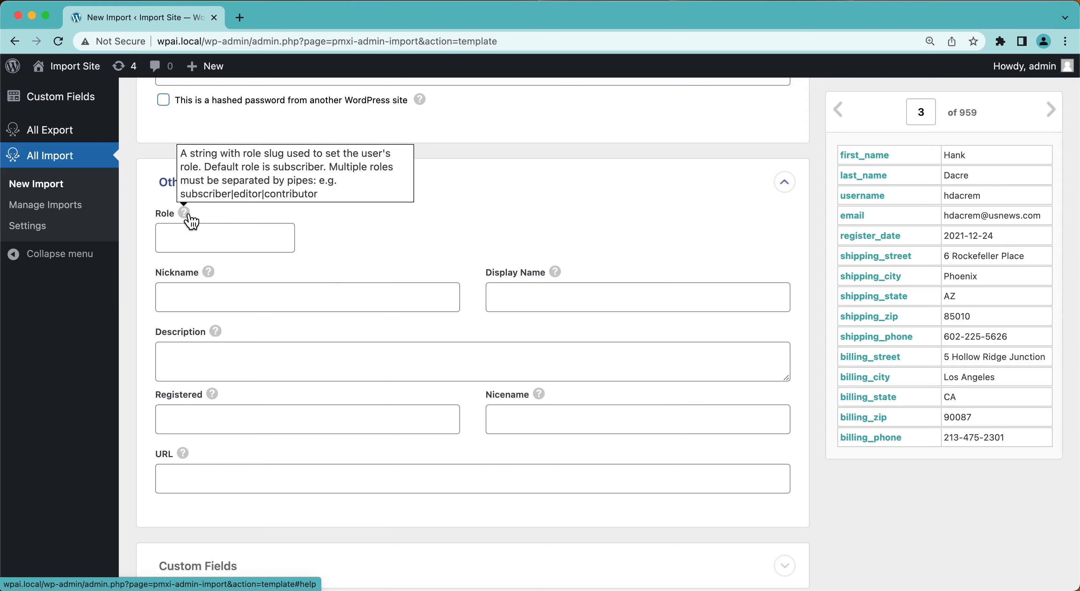
{"action": "left_click", "coordinate": [193, 241]}
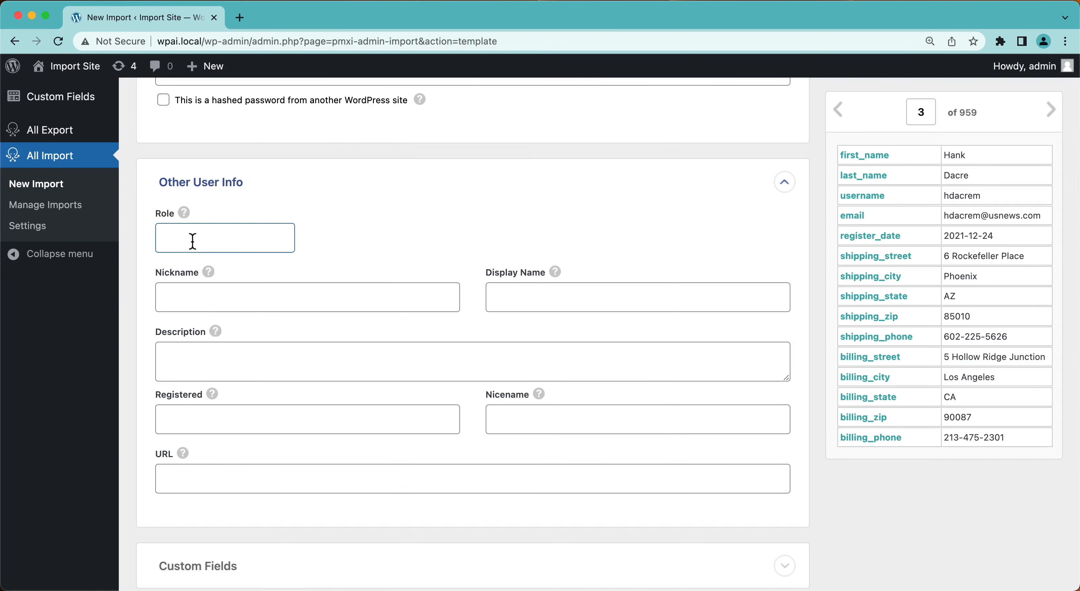
{"action": "type", "text": "member"}
{"action": "mouse_move", "coordinate": [185, 214]}
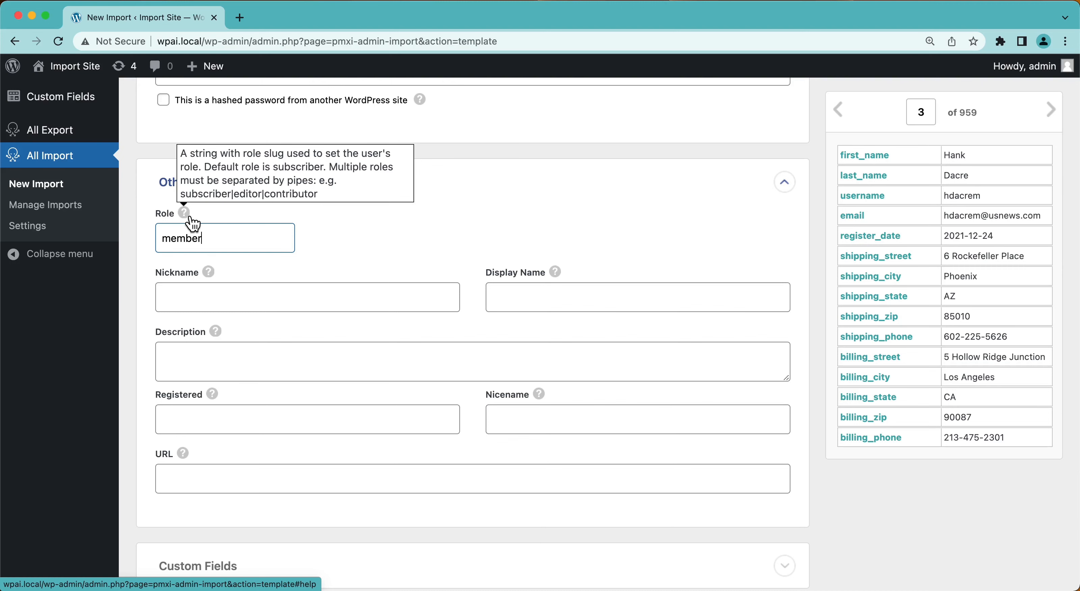
{"action": "left_click", "coordinate": [458, 227]}
Step: Map register_date to the Registered field and collapse the Other User Info section
{"action": "scroll", "coordinate": [458, 227], "scroll_direction": "down", "scroll_amount": 2}
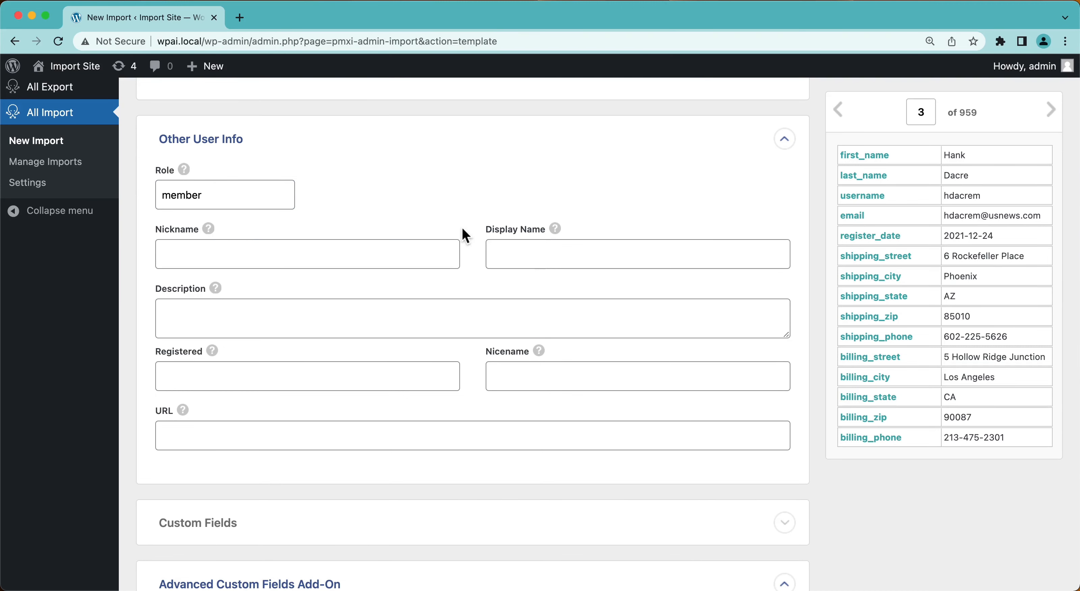
{"action": "scroll", "coordinate": [465, 236], "scroll_direction": "down", "scroll_amount": 2}
{"action": "left_click_drag", "start_coordinate": [897, 244], "coordinate": [425, 325]}
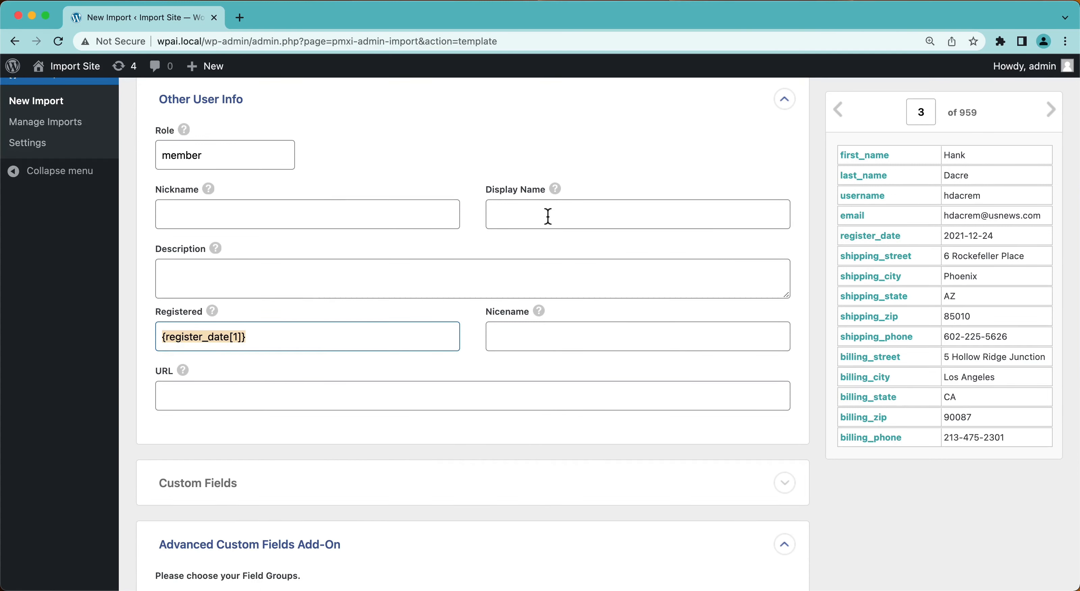
{"action": "scroll", "coordinate": [547, 213], "scroll_direction": "up", "scroll_amount": 3}
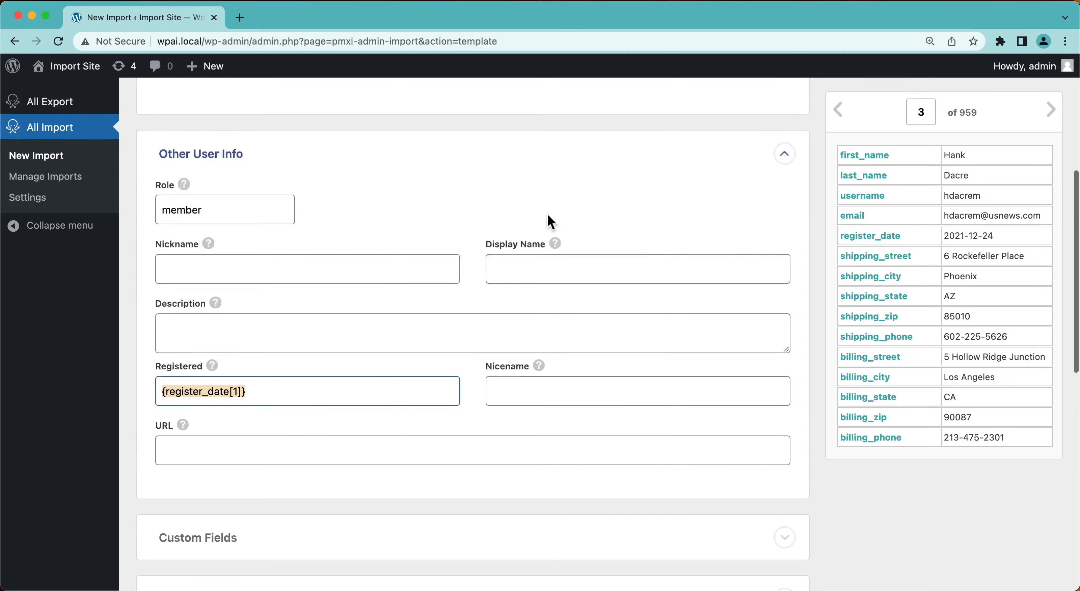
{"action": "left_click", "coordinate": [541, 245]}
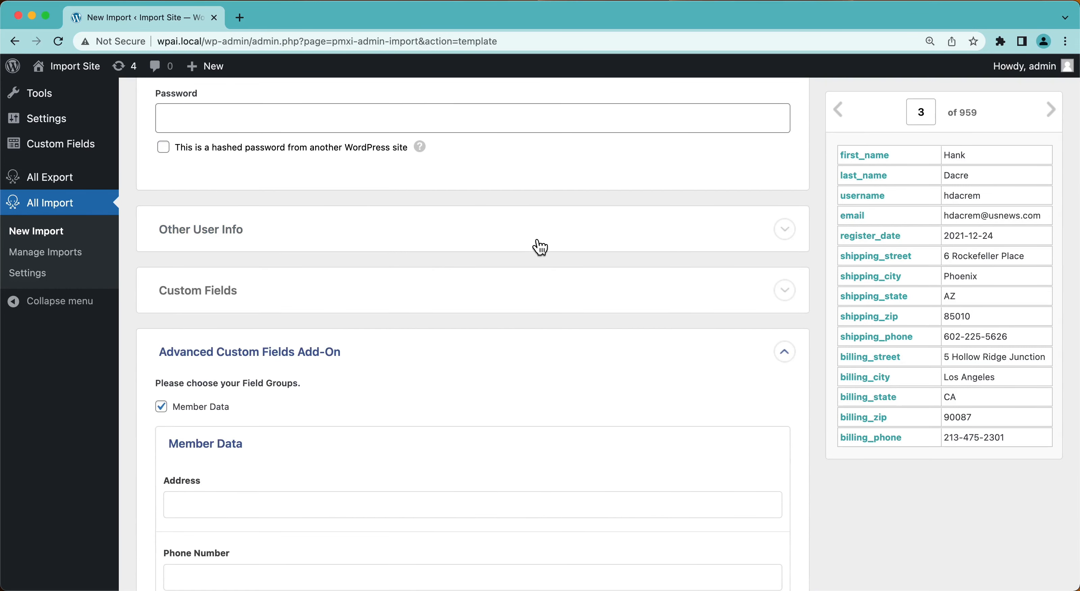
Step: Map billing_street and billing_city to the Member Data Address field, separated by a comma and a space
{"action": "scroll", "coordinate": [535, 246], "scroll_direction": "down", "scroll_amount": 5}
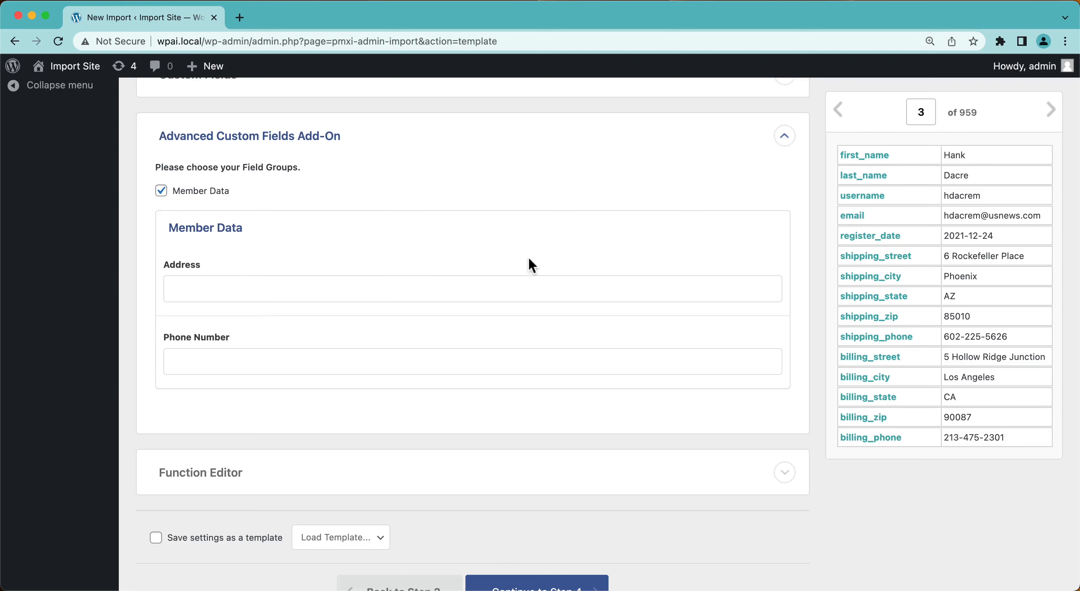
{"action": "left_click_drag", "start_coordinate": [878, 363], "coordinate": [684, 293]}
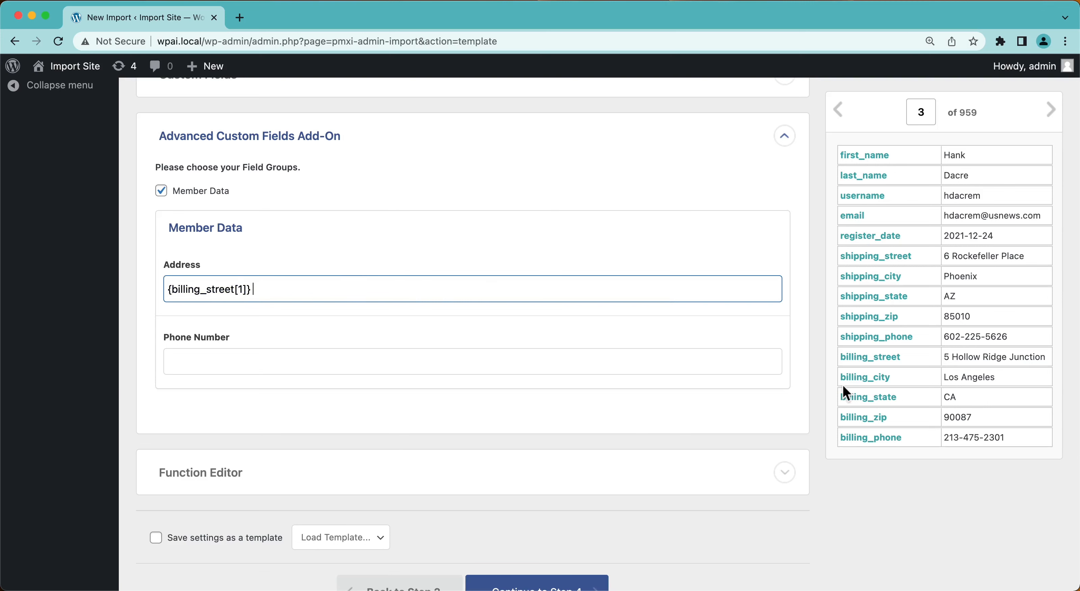
{"action": "left_click_drag", "start_coordinate": [865, 390], "coordinate": [290, 299]}
{"action": "key", "text": "Left"}
{"action": "key", "text": "Left"}
{"action": "key", "text": "Left"}
{"action": "key", "text": "Left"}
{"action": "key", "text": "Left"}
{"action": "key", "text": "Left"}
{"action": "key", "text": "Left"}
{"action": "key", "text": "Left"}
{"action": "key", "text": "Left"}
{"action": "key", "text": "Left"}
{"action": "key", "text": "Left"}
{"action": "key", "text": "Left"}
{"action": "key", "text": "Left"}
{"action": "key", "text": "Left"}
{"action": "key", "text": "Left"}
{"action": "key", "text": "Left"}
{"action": "key", "text": "Left"}
{"action": "key", "text": "Left"}
{"action": "type", "text": ","}
Step: Append billing_state and billing_zip to the Address mapping, each preceded by a comma and a space
{"action": "left_click_drag", "start_coordinate": [868, 399], "coordinate": [417, 293]}
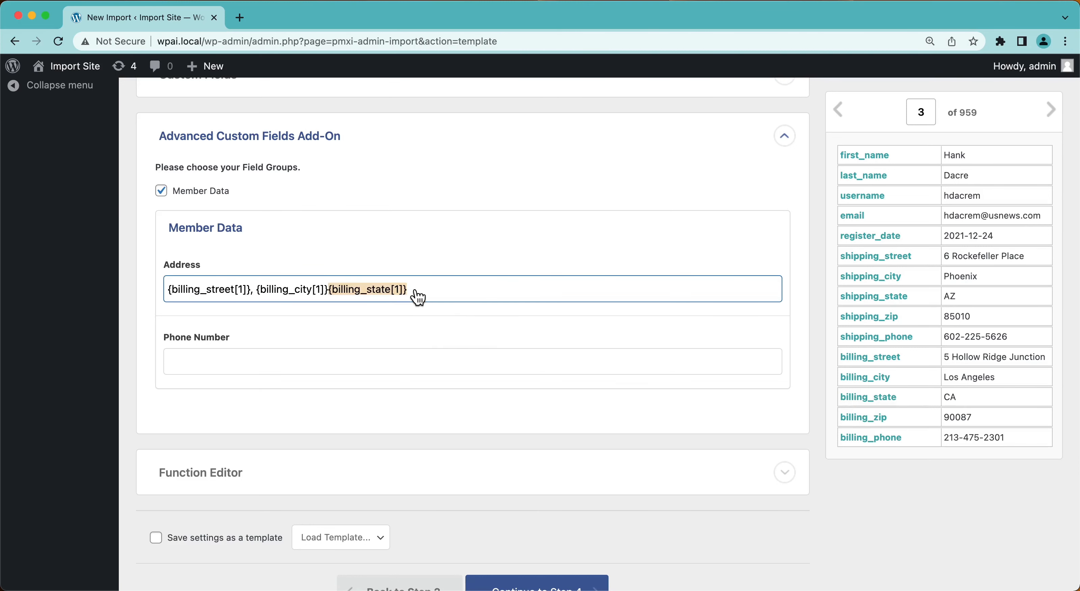
{"action": "left_click", "coordinate": [328, 289]}
{"action": "type", "text": ", "}
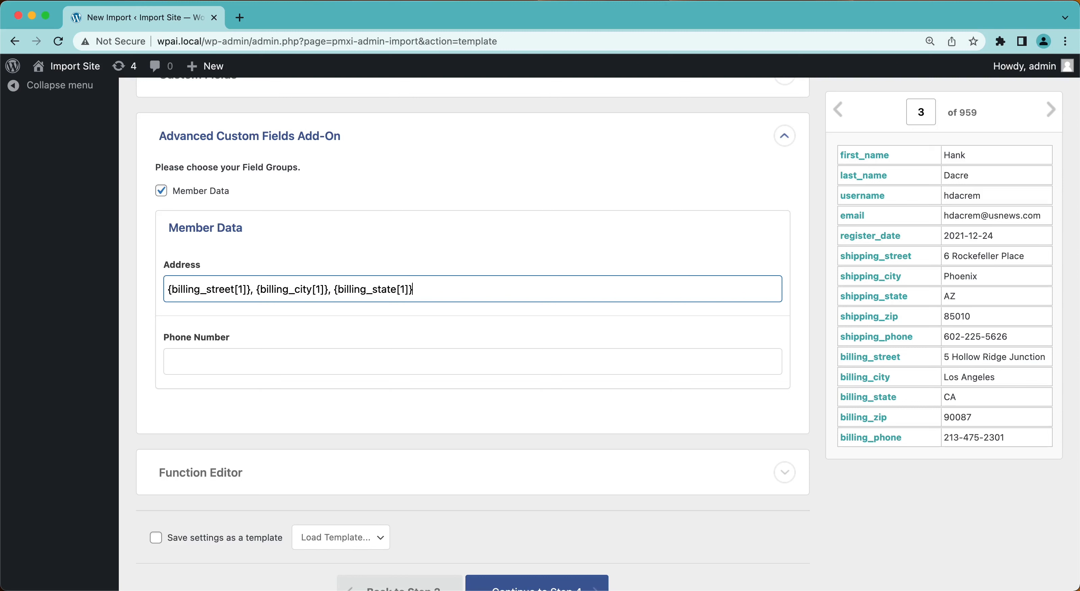
{"action": "type", "text": ","}
{"action": "left_click", "coordinate": [877, 424]}
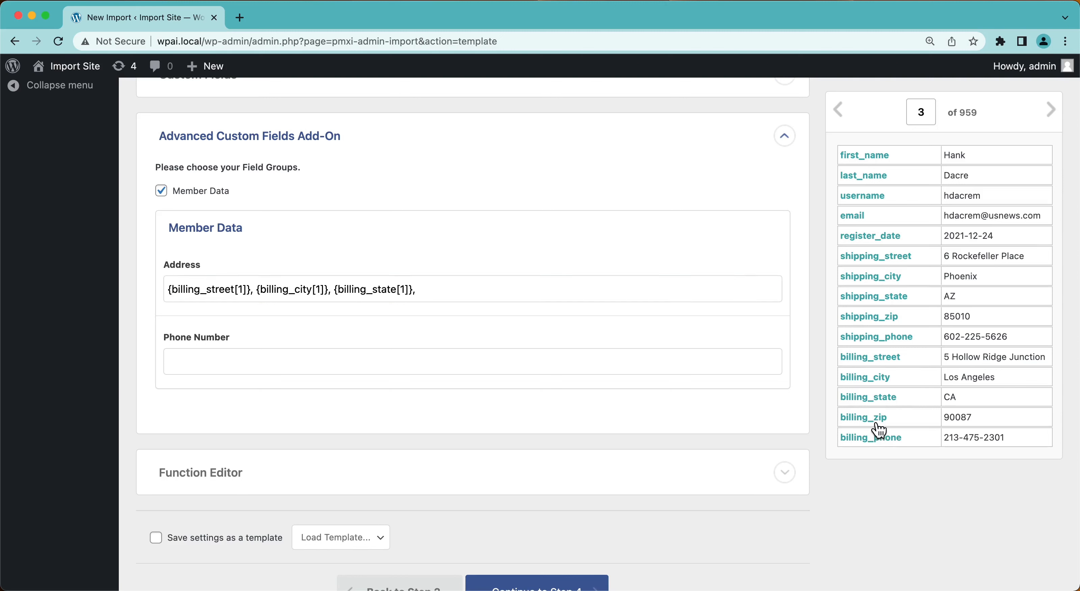
{"action": "left_click_drag", "start_coordinate": [879, 430], "coordinate": [604, 296]}
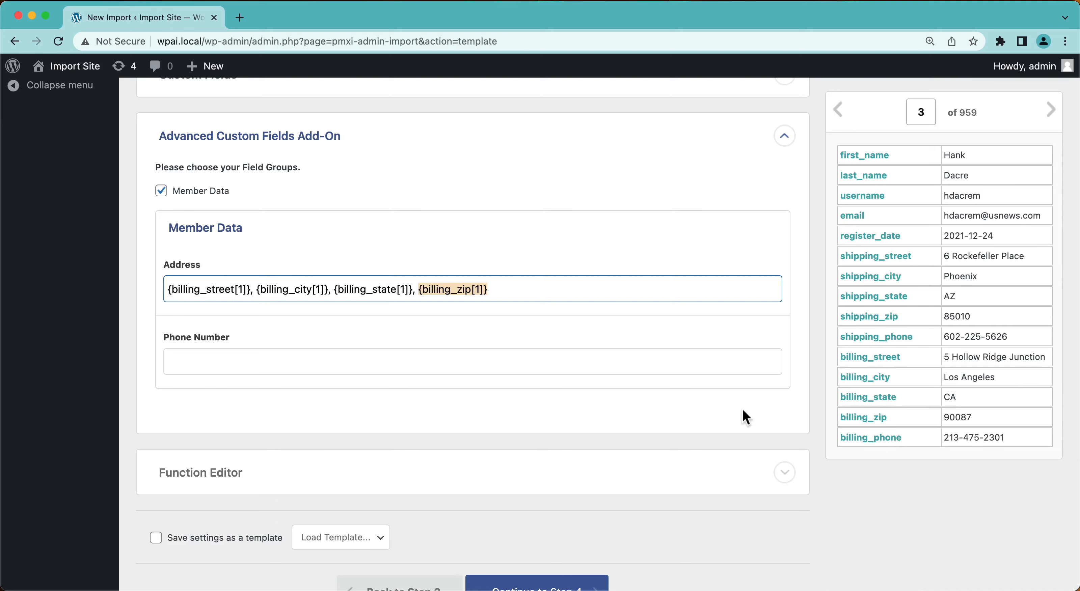
Step: Map billing_phone to the Member Data Phone Number field and prefix it with +1 and a space
{"action": "left_click_drag", "start_coordinate": [856, 446], "coordinate": [688, 364]}
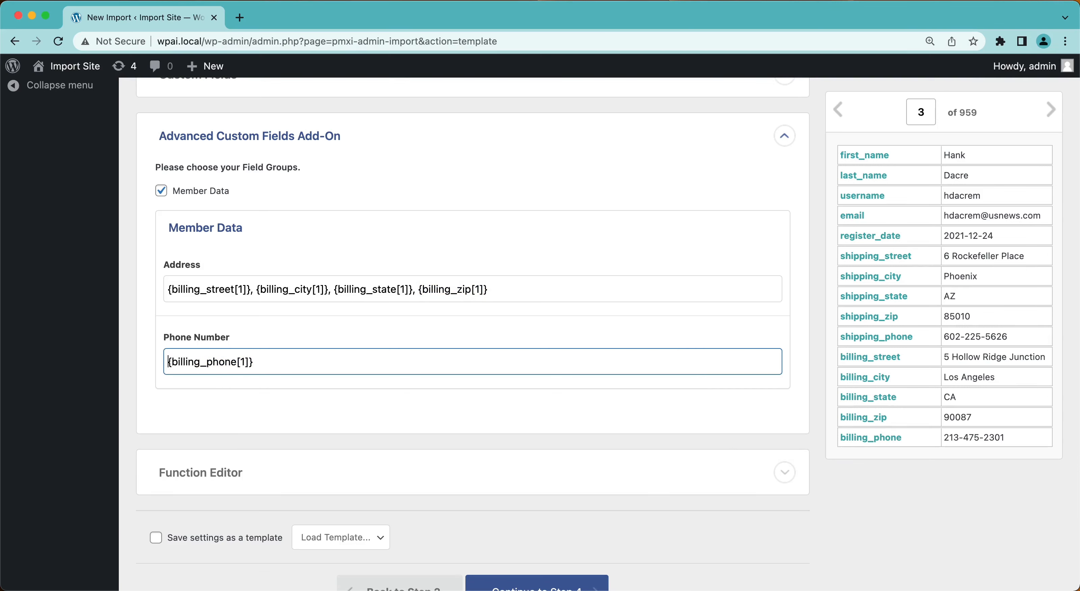
{"action": "type", "text": "+1"}
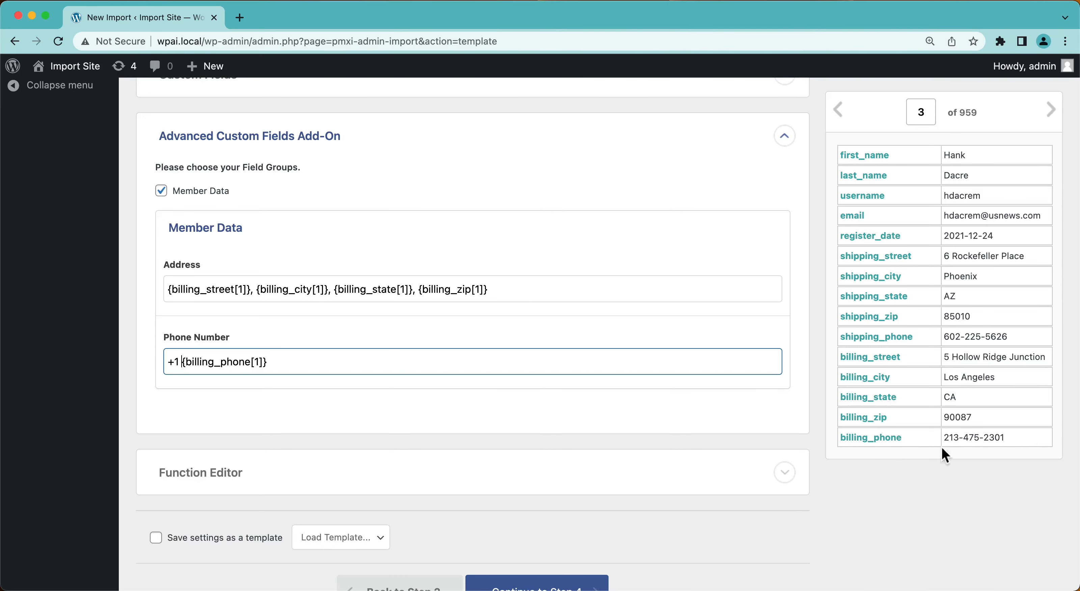
{"action": "left_click", "coordinate": [687, 425]}
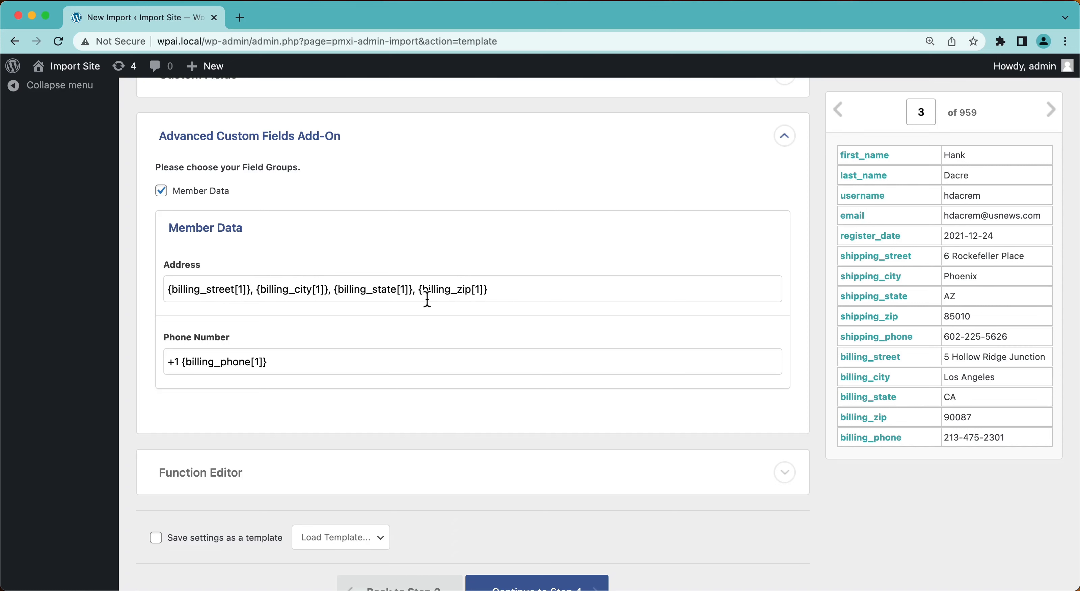
Step: Expand the Function Editor to look at its PHP code area, and collapse it again
{"action": "scroll", "coordinate": [430, 305], "scroll_direction": "down", "scroll_amount": 3}
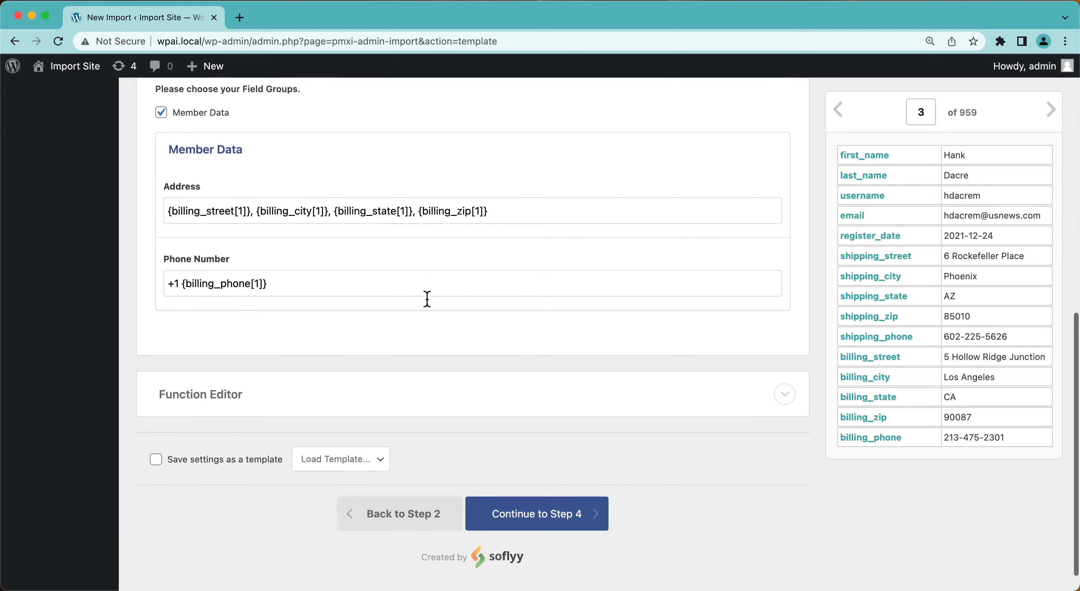
{"action": "left_click", "coordinate": [234, 398]}
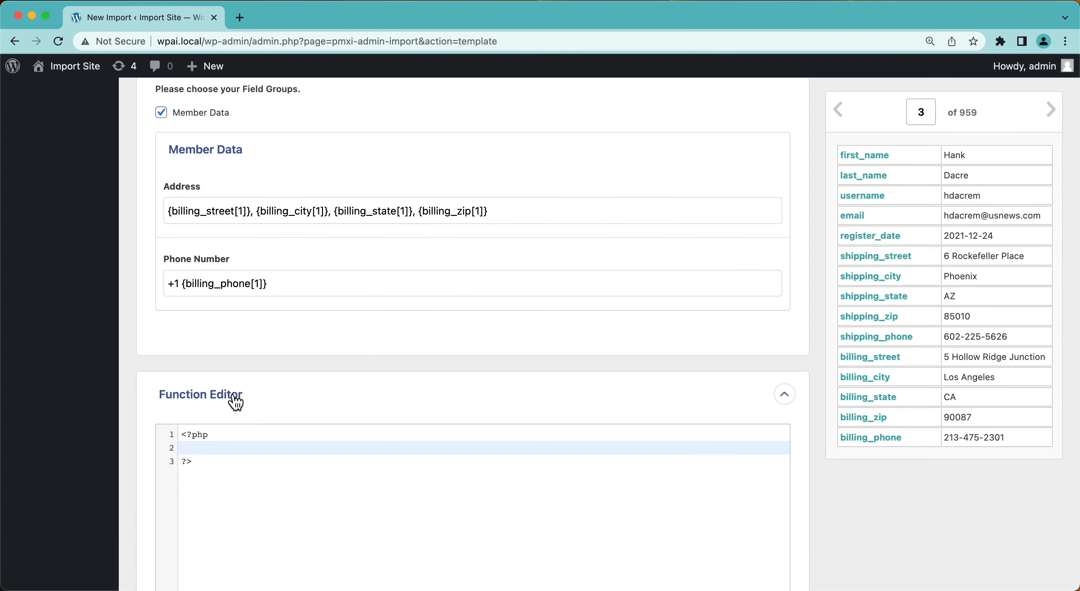
{"action": "left_click", "coordinate": [218, 452]}
{"action": "scroll", "coordinate": [323, 356], "scroll_direction": "down", "scroll_amount": 4}
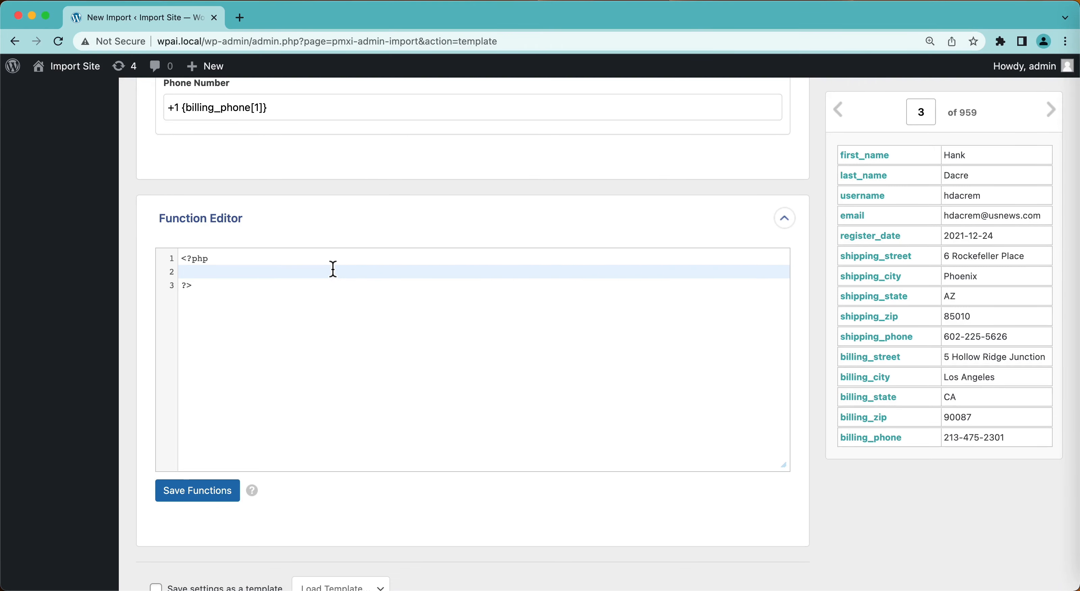
{"action": "left_click", "coordinate": [247, 229]}
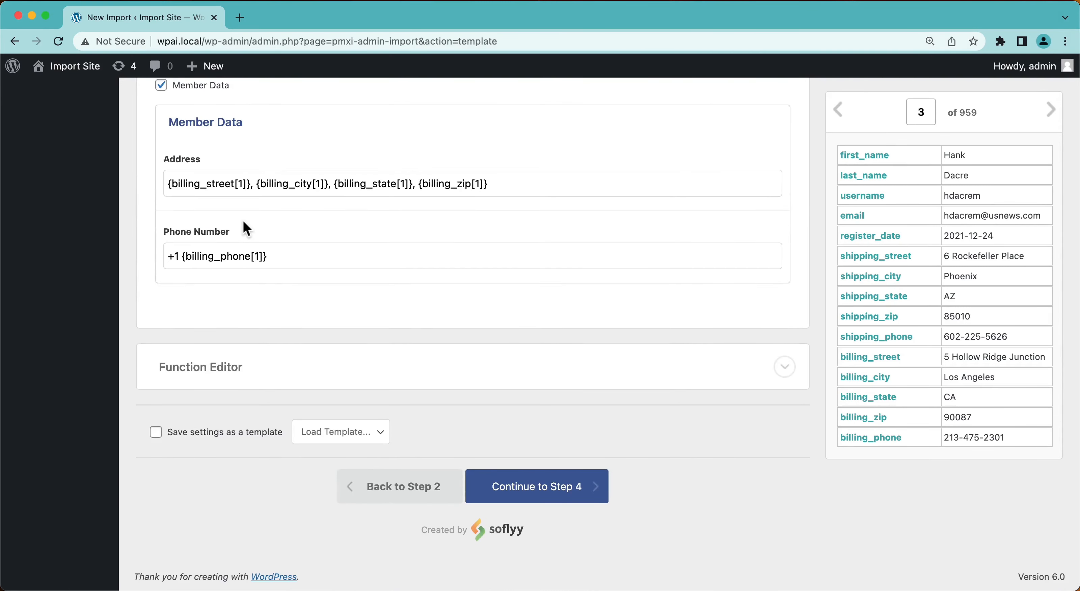
Step: Recheck the field mapping, continue to Step 4 and auto-detect the Unique Identifier for the user records
{"action": "scroll", "coordinate": [244, 223], "scroll_direction": "up", "scroll_amount": 15}
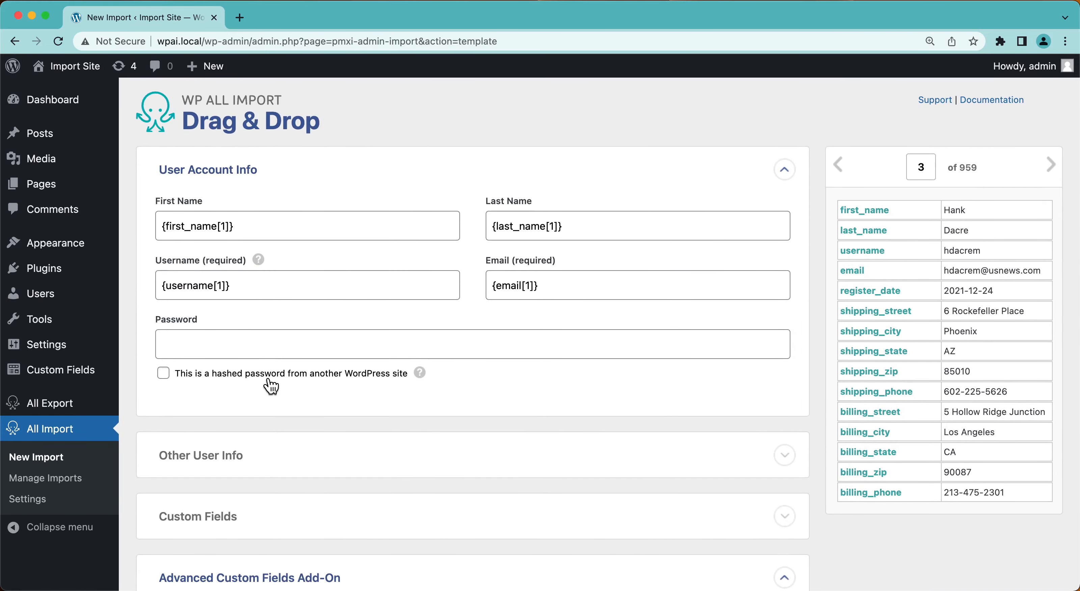
{"action": "scroll", "coordinate": [272, 386], "scroll_direction": "down", "scroll_amount": 15}
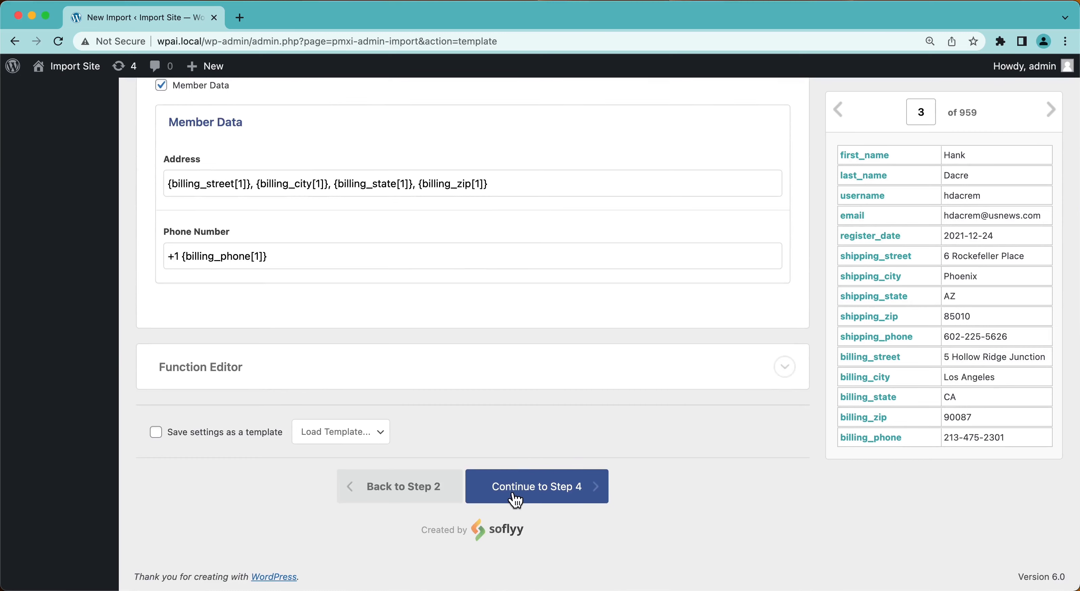
{"action": "left_click", "coordinate": [518, 500]}
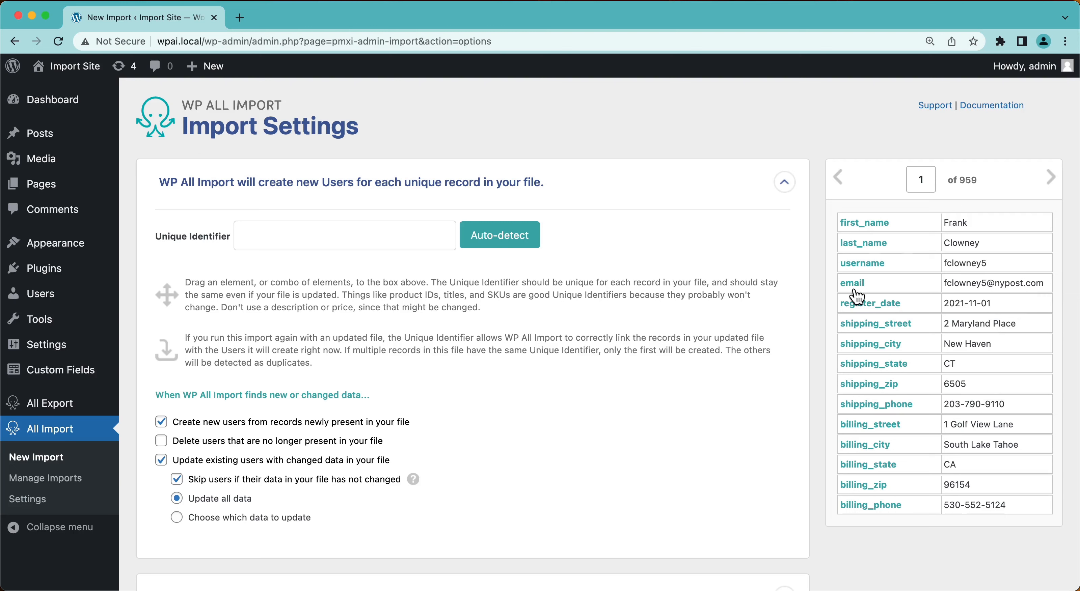
{"action": "left_click", "coordinate": [525, 251]}
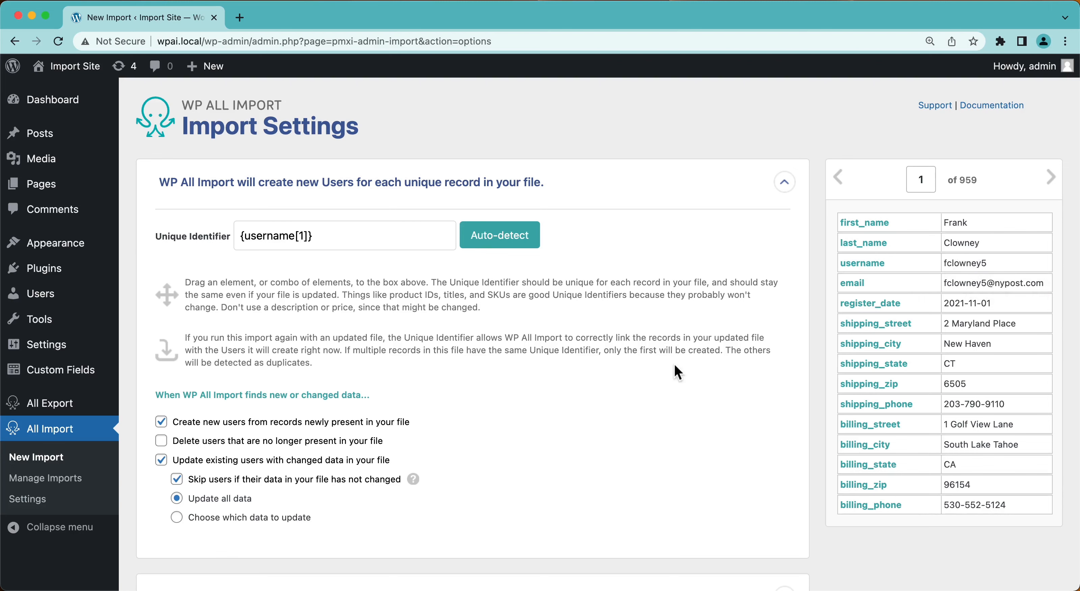
Step: Try choosing which data to update for existing users, toggling Login and URL, and restore Update all data
{"action": "scroll", "coordinate": [510, 425], "scroll_direction": "down", "scroll_amount": 7}
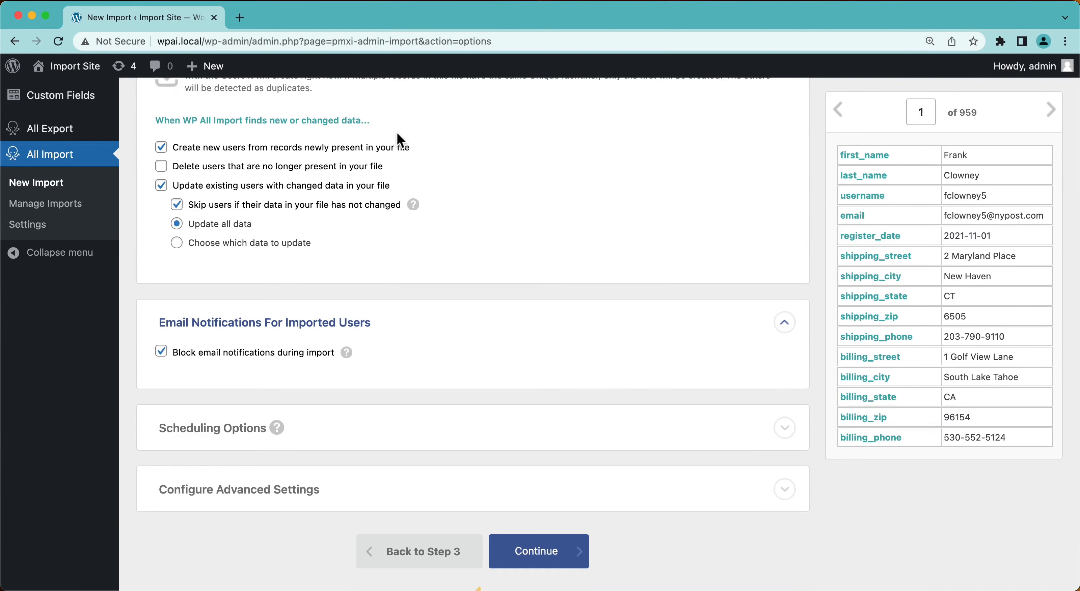
{"action": "scroll", "coordinate": [400, 140], "scroll_direction": "up", "scroll_amount": 1}
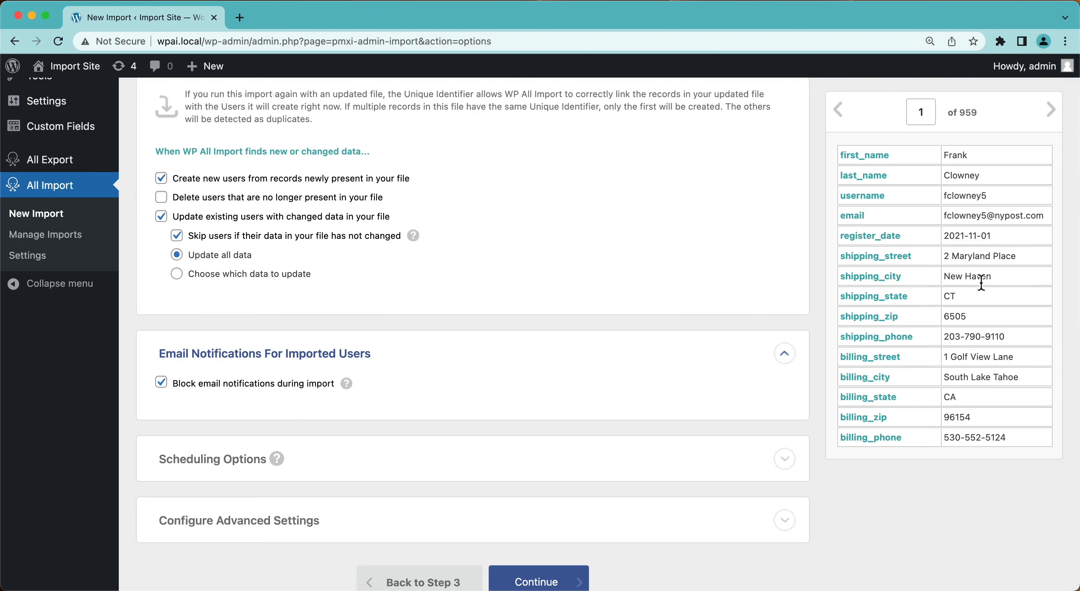
{"action": "left_click", "coordinate": [180, 278]}
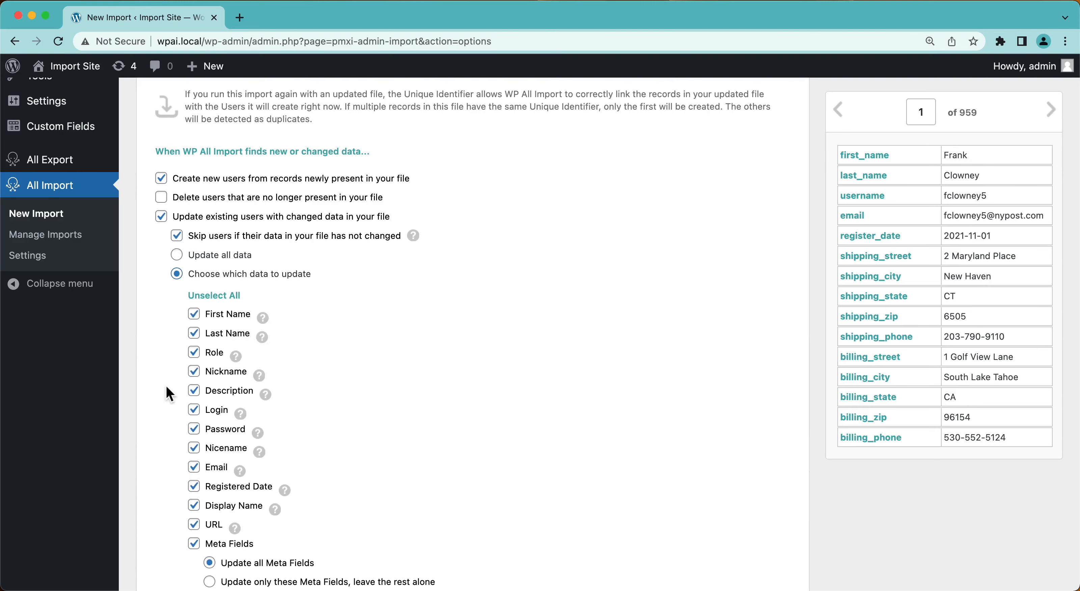
{"action": "scroll", "coordinate": [172, 386], "scroll_direction": "down", "scroll_amount": 2}
{"action": "left_click", "coordinate": [214, 261]}
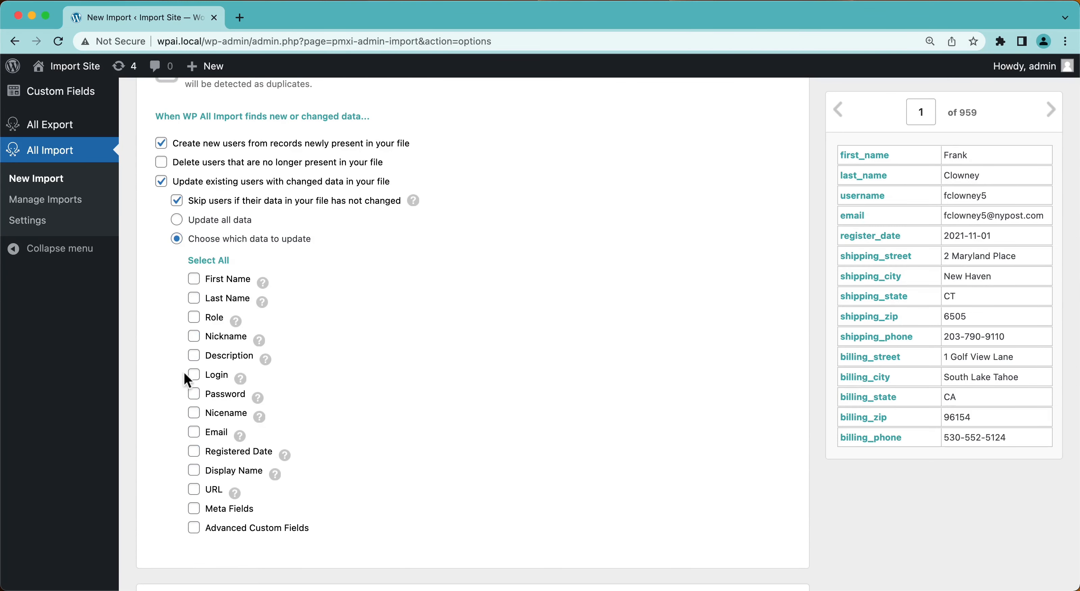
{"action": "left_click", "coordinate": [195, 379]}
{"action": "left_click", "coordinate": [194, 490]}
{"action": "left_click", "coordinate": [195, 376]}
{"action": "left_click", "coordinate": [197, 491]}
{"action": "left_click", "coordinate": [185, 224]}
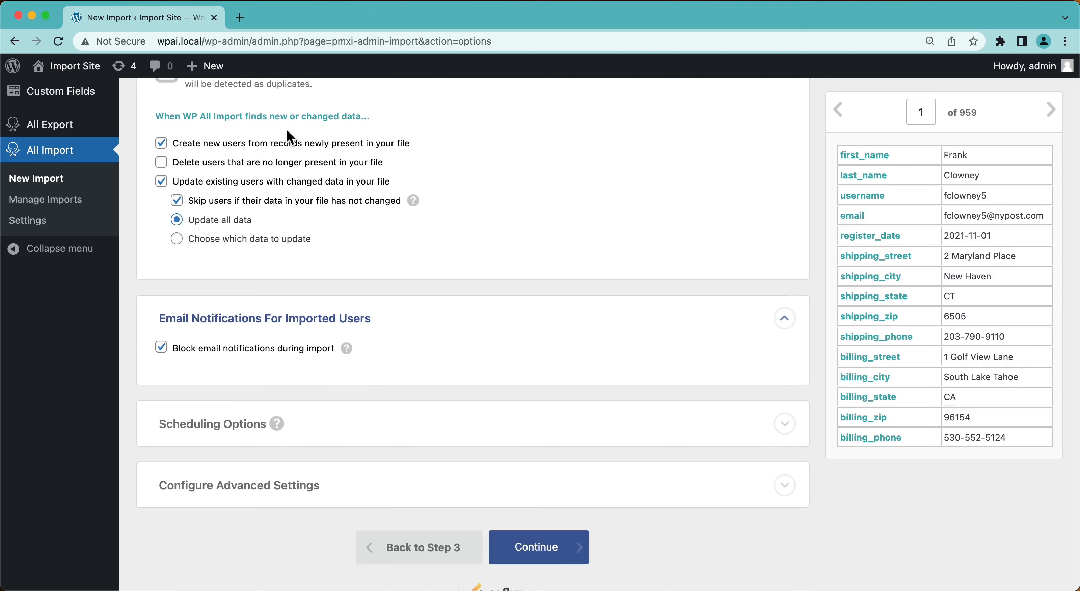
Step: Review the update, email notification and scheduling settings, and inspect Configure Advanced Settings before collapsing it
{"action": "scroll", "coordinate": [287, 130], "scroll_direction": "up", "scroll_amount": 2}
{"action": "scroll", "coordinate": [277, 163], "scroll_direction": "down", "scroll_amount": 5}
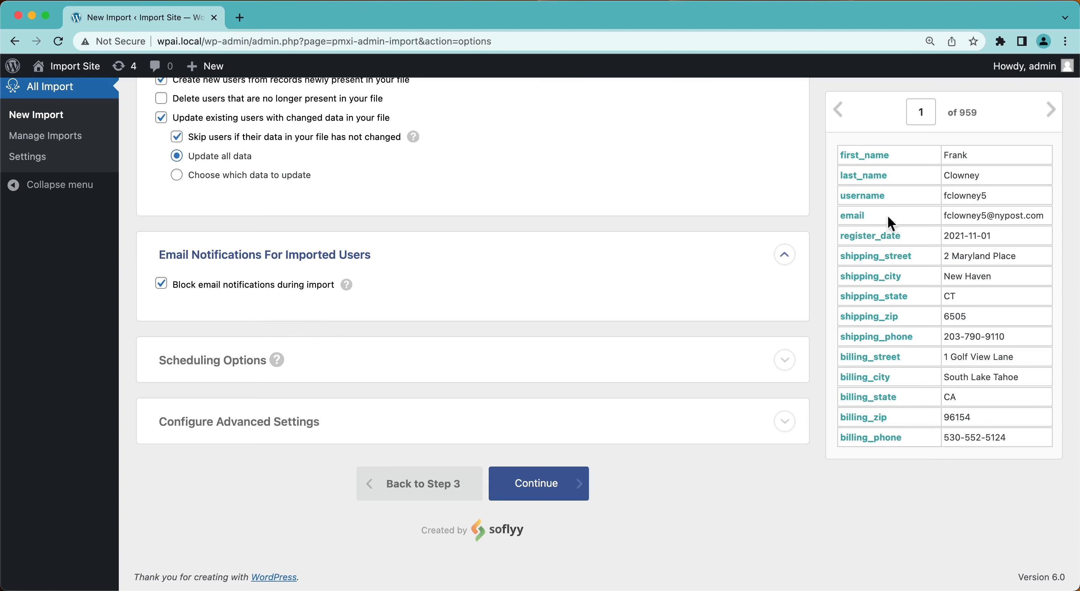
{"action": "mouse_move", "coordinate": [355, 288]}
{"action": "scroll", "coordinate": [152, 345], "scroll_direction": "down", "scroll_amount": 1}
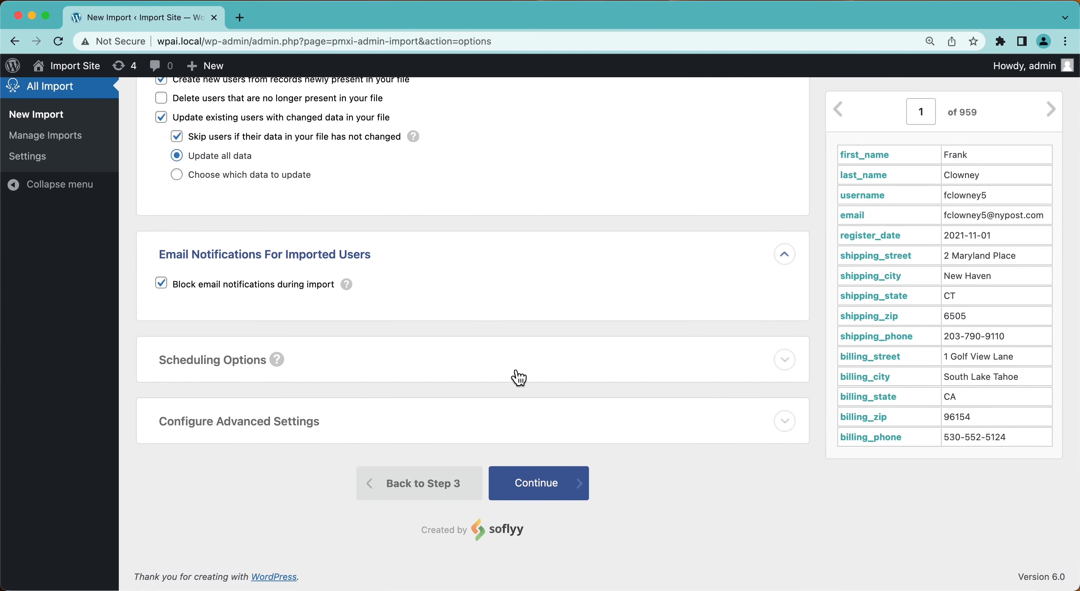
{"action": "mouse_move", "coordinate": [519, 377]}
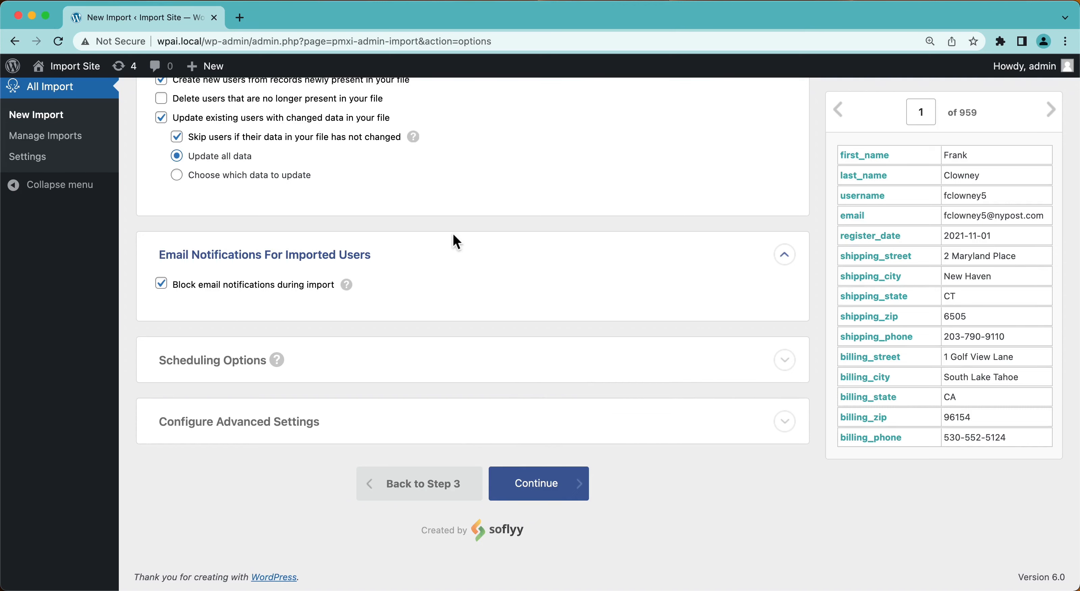
{"action": "scroll", "coordinate": [456, 242], "scroll_direction": "up", "scroll_amount": 3}
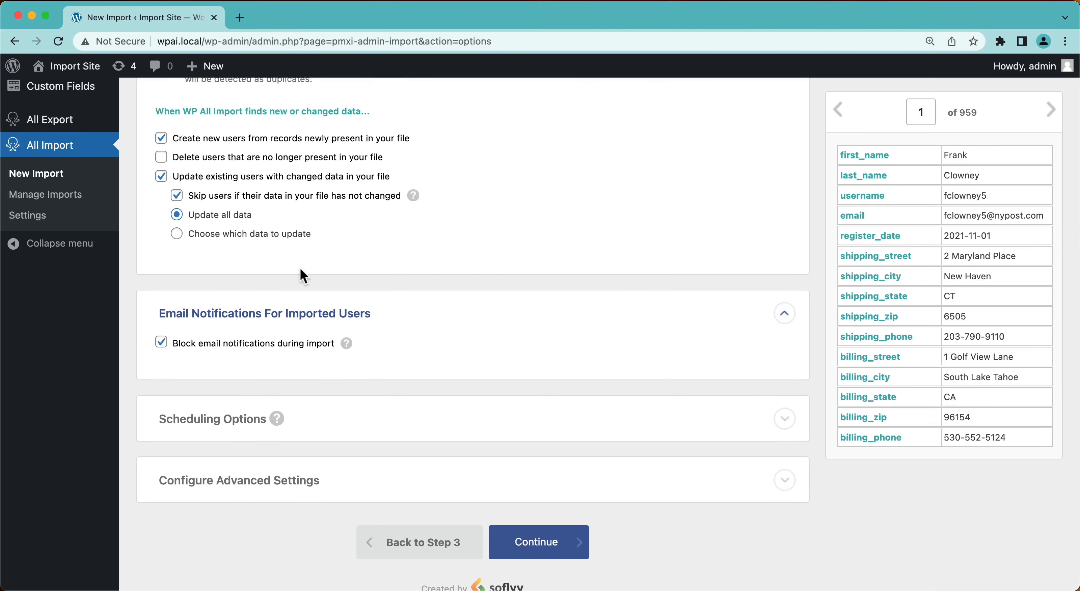
{"action": "scroll", "coordinate": [303, 276], "scroll_direction": "down", "scroll_amount": 3}
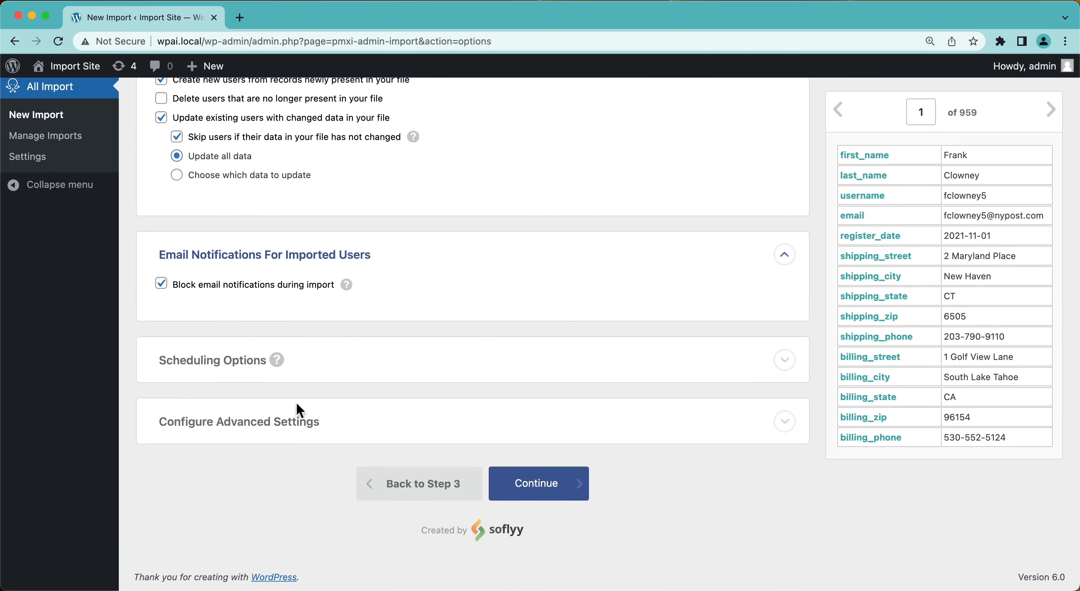
{"action": "left_click", "coordinate": [294, 424]}
{"action": "scroll", "coordinate": [293, 428], "scroll_direction": "down", "scroll_amount": 10}
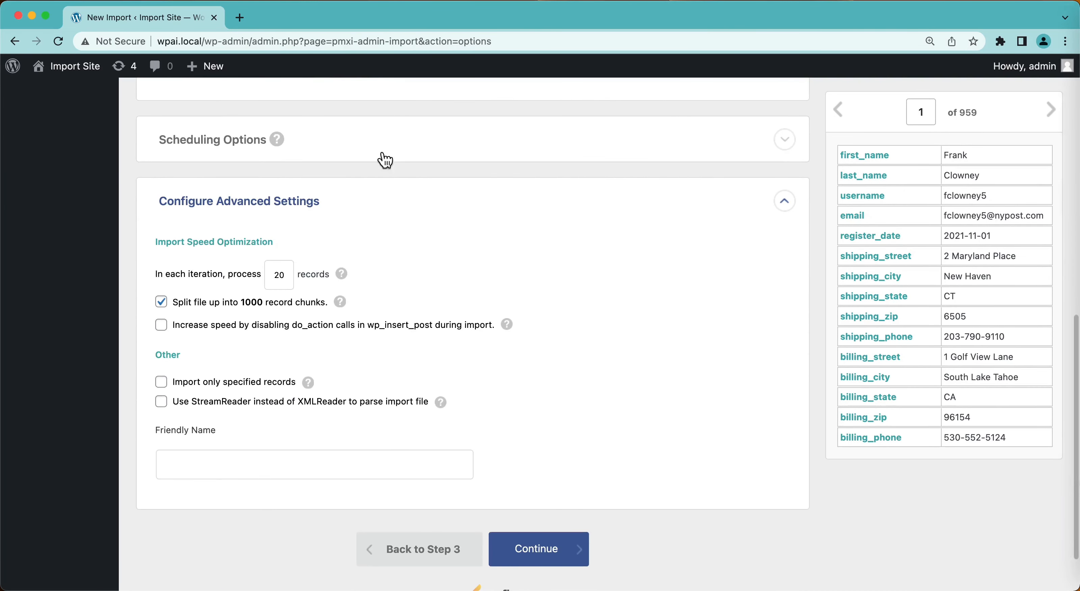
{"action": "left_click", "coordinate": [384, 207]}
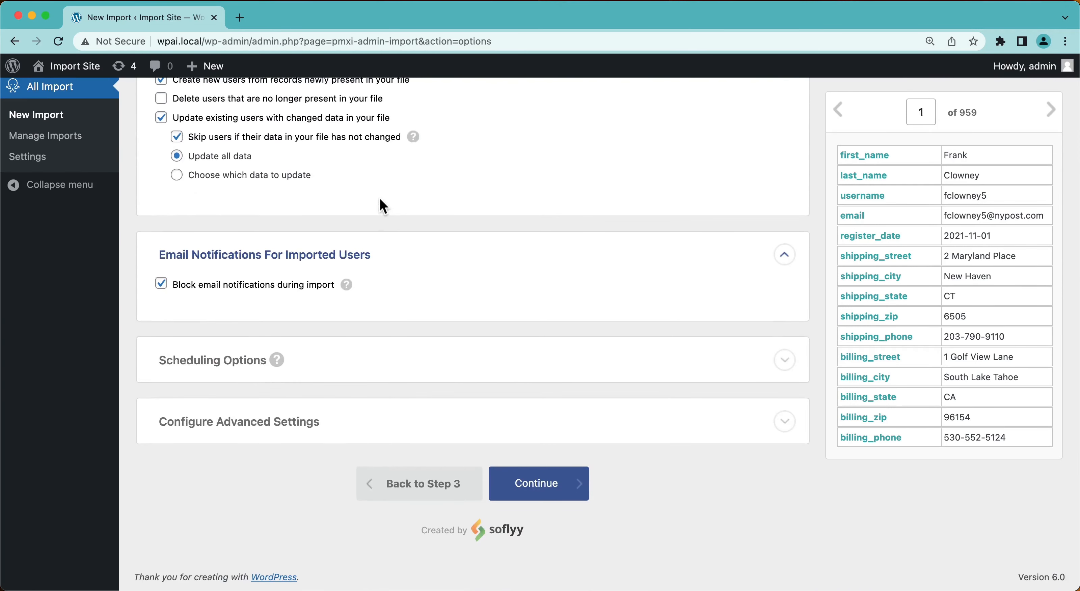
Step: Continue to the import summary, then confirm and run the user import
{"action": "left_click", "coordinate": [534, 500]}
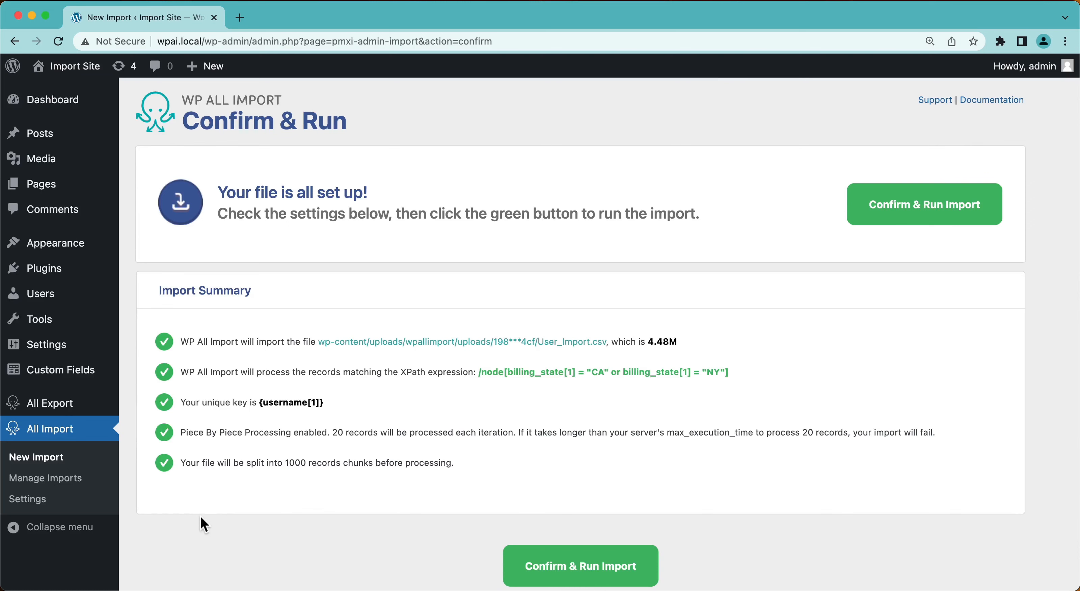
{"action": "left_click", "coordinate": [941, 203]}
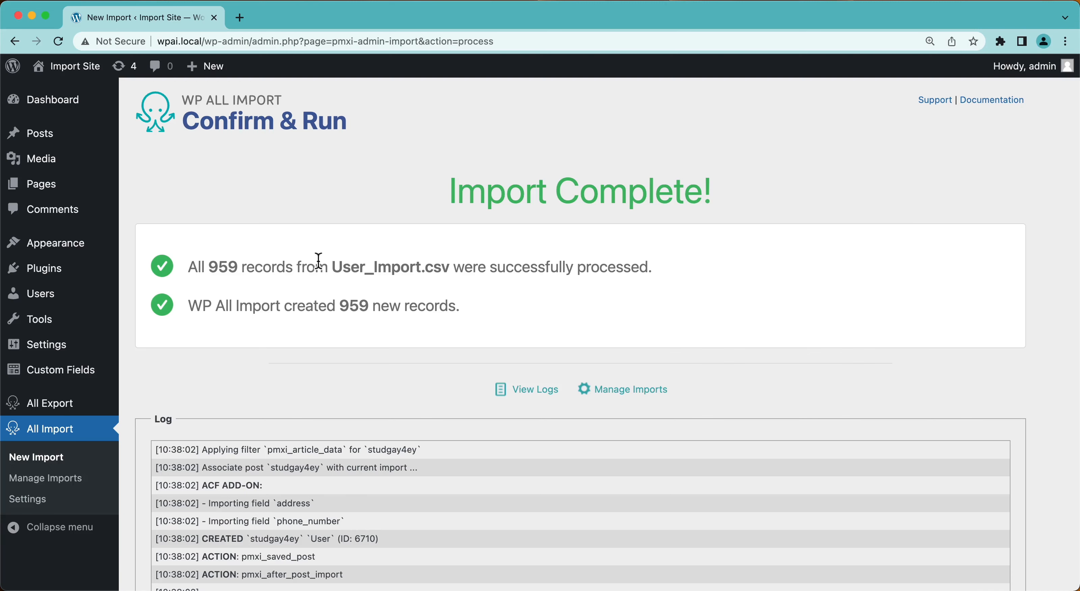
Step: View the list of all users on the site and open the first imported user's profile for editing
{"action": "left_click", "coordinate": [61, 303]}
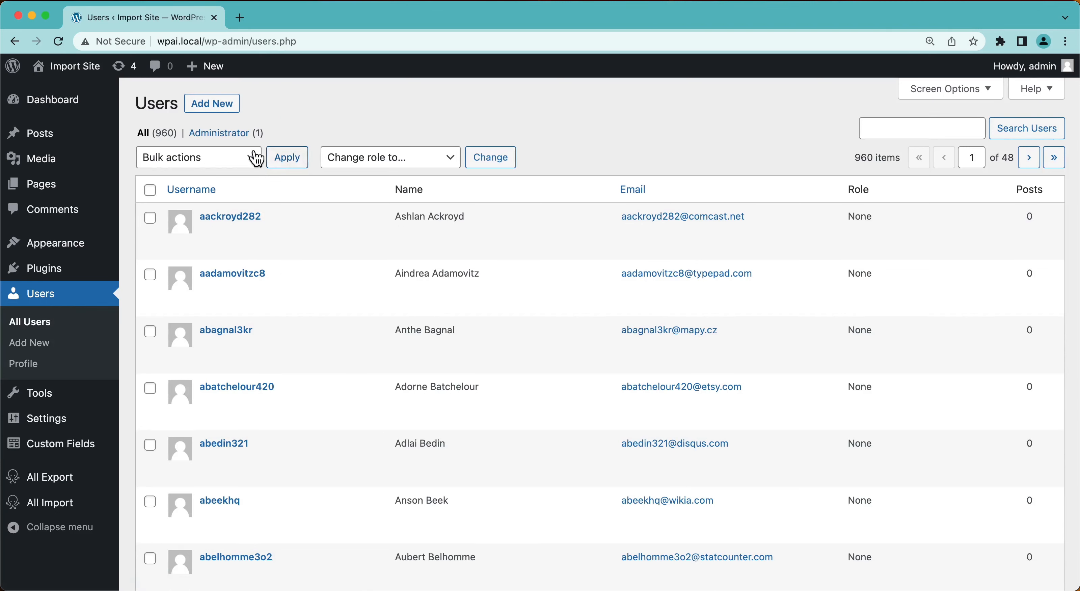
{"action": "mouse_move", "coordinate": [361, 414]}
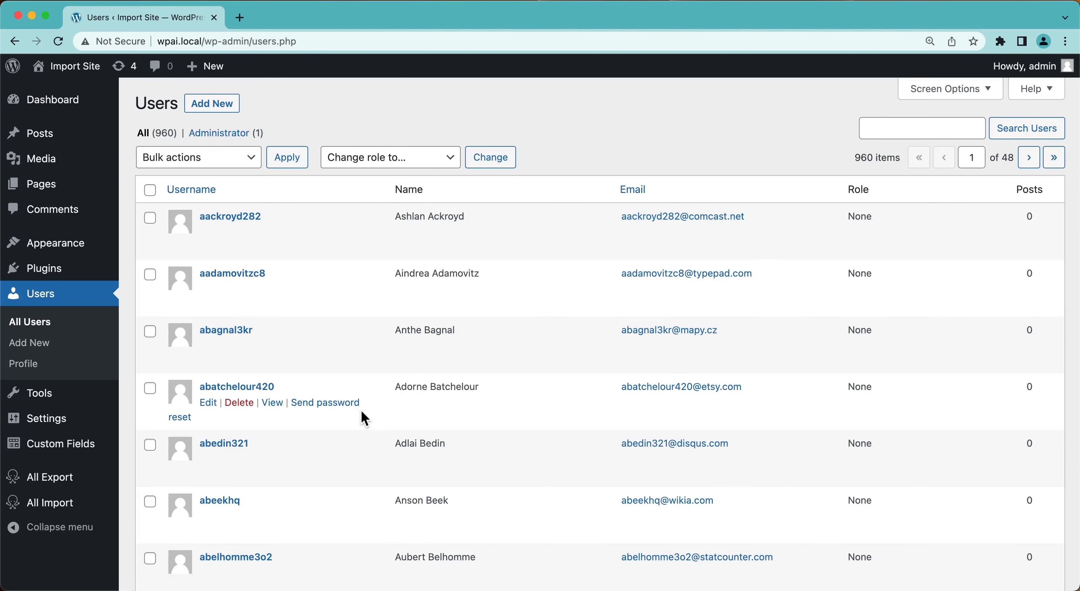
{"action": "left_click", "coordinate": [230, 222]}
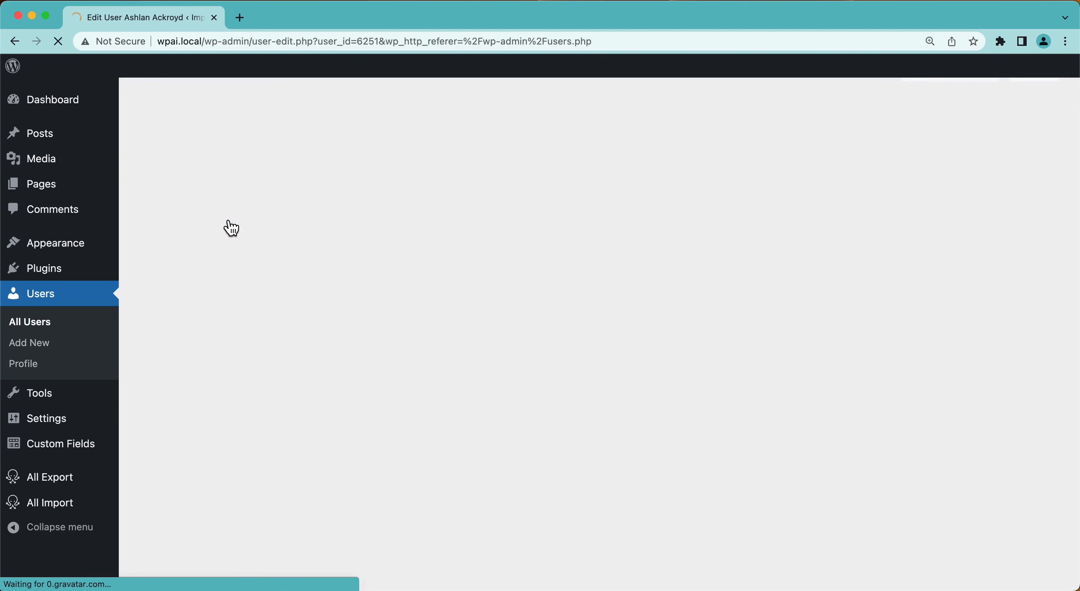
Step: Examine the imported user's name, role and contact fields, the Member Data address and phone number, and the additional capabilities
{"action": "scroll", "coordinate": [231, 227], "scroll_direction": "down", "scroll_amount": 5}
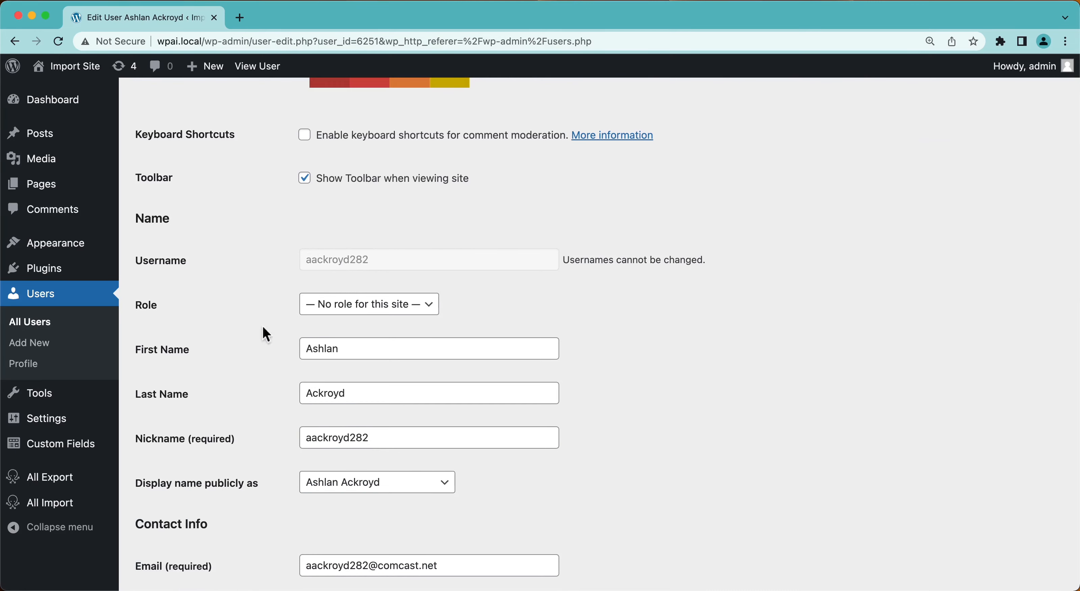
{"action": "scroll", "coordinate": [238, 375], "scroll_direction": "down", "scroll_amount": 5}
{"action": "scroll", "coordinate": [282, 369], "scroll_direction": "down", "scroll_amount": 2}
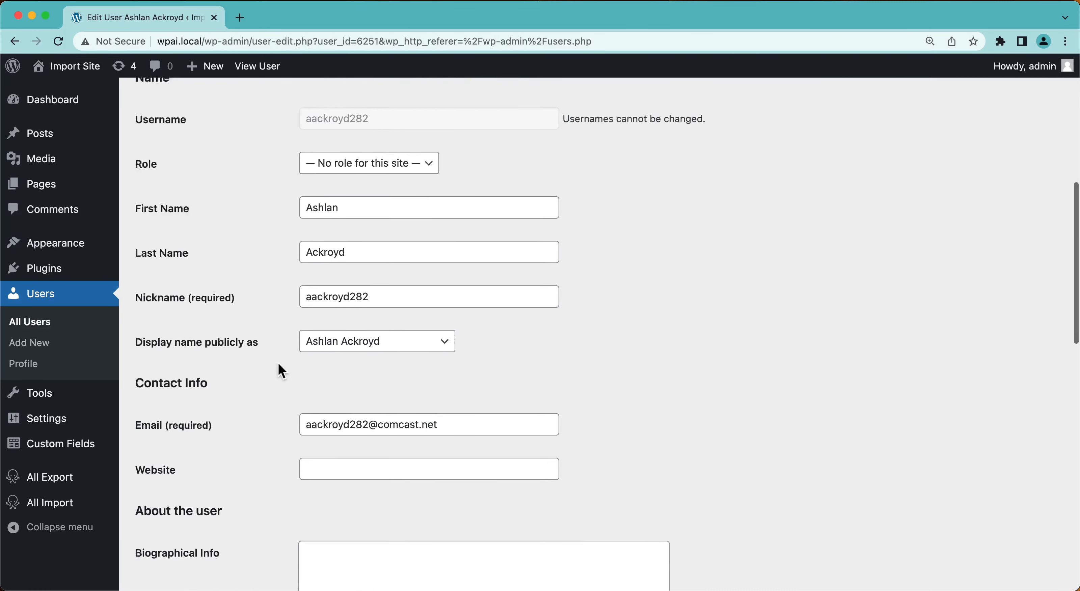
{"action": "scroll", "coordinate": [282, 370], "scroll_direction": "down", "scroll_amount": 1}
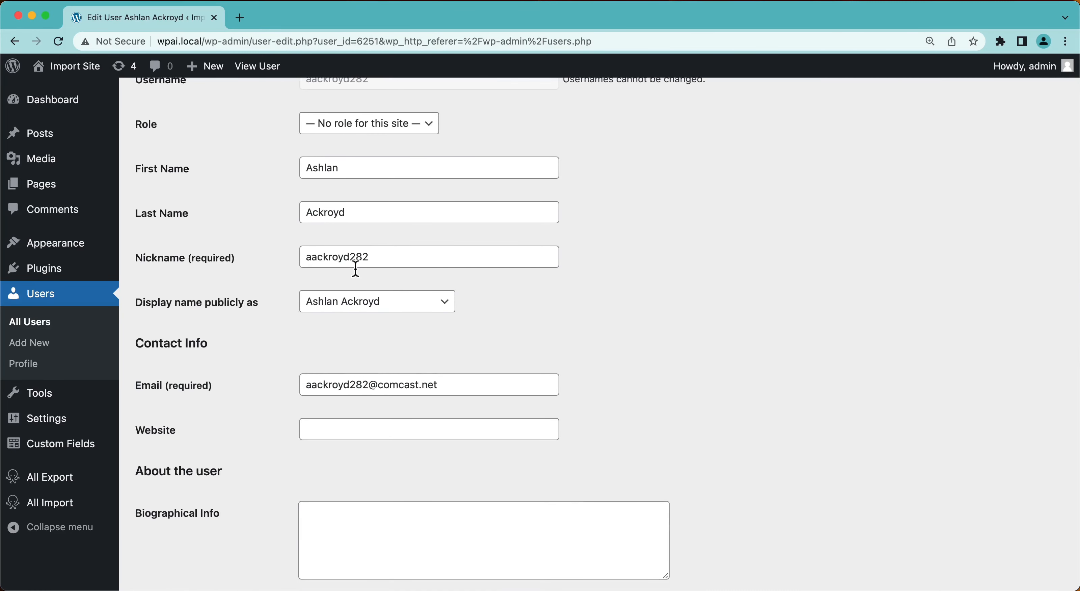
{"action": "scroll", "coordinate": [282, 273], "scroll_direction": "down", "scroll_amount": 5}
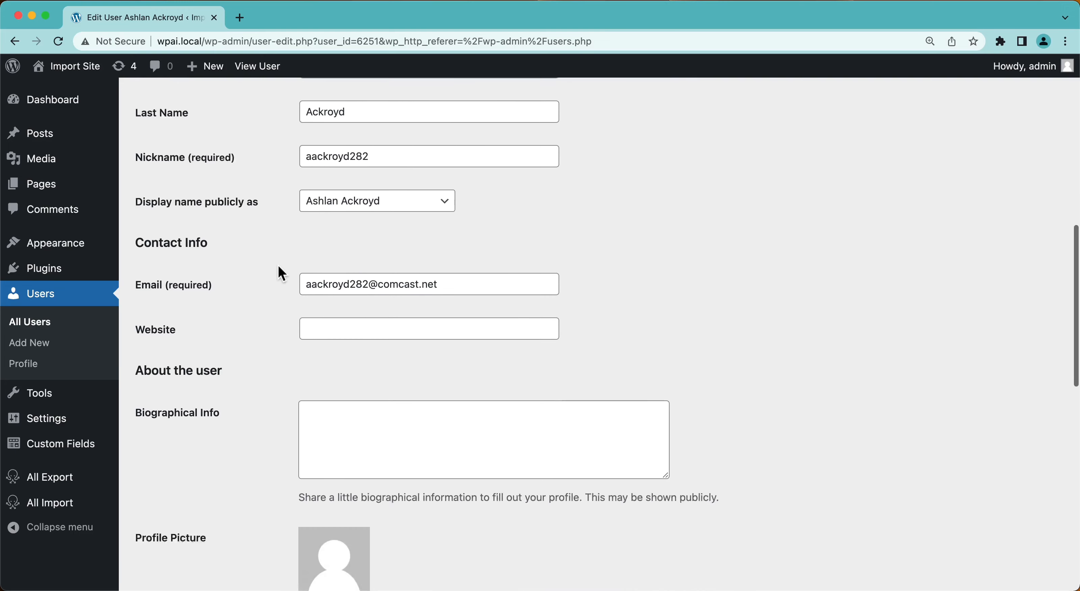
{"action": "scroll", "coordinate": [248, 284], "scroll_direction": "down", "scroll_amount": 10}
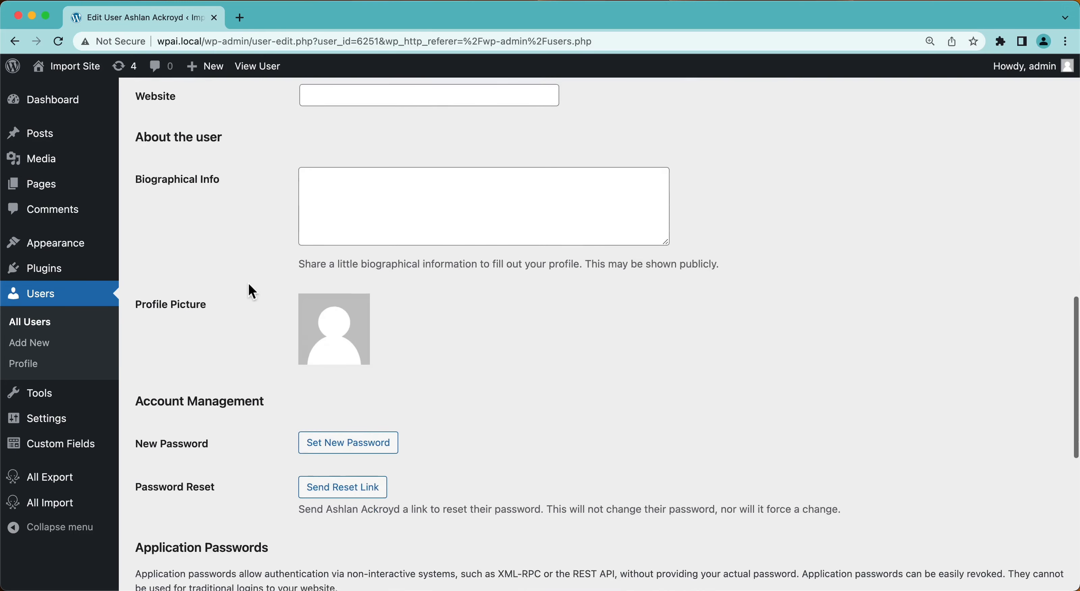
{"action": "scroll", "coordinate": [250, 291], "scroll_direction": "down", "scroll_amount": 9}
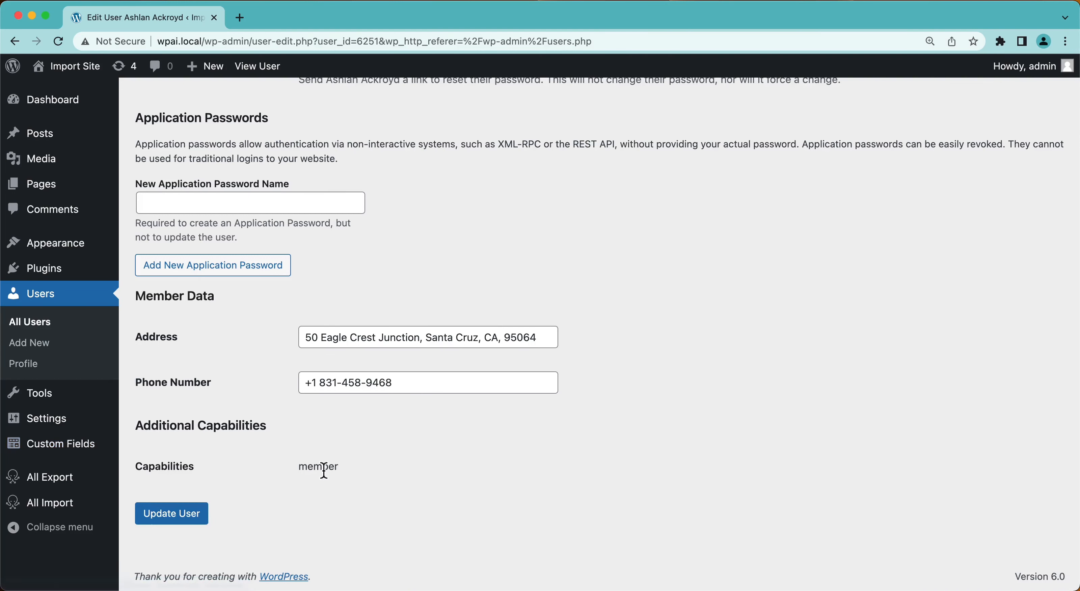
{"action": "scroll", "coordinate": [341, 467], "scroll_direction": "up", "scroll_amount": 20}
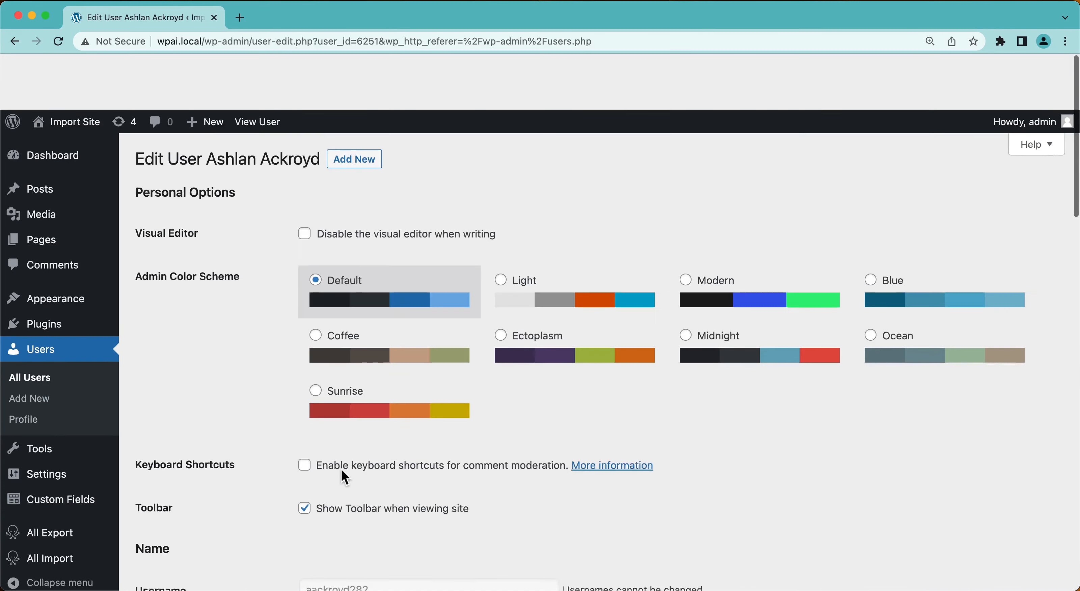